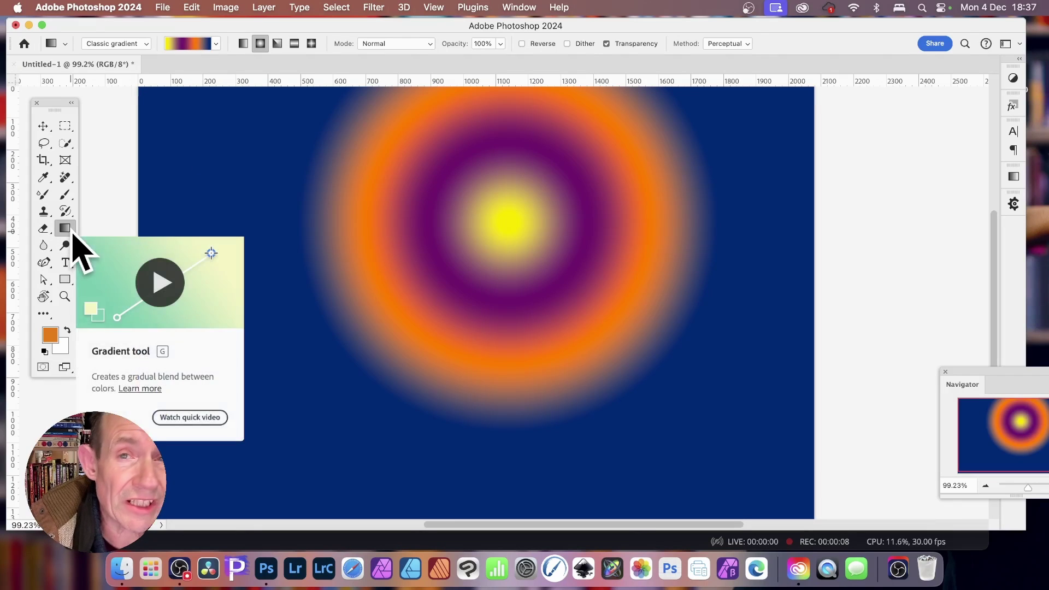
# Select the Gradient tool in Classic gradient mode and open the Gradient Editor
pyautogui.click(69, 230)
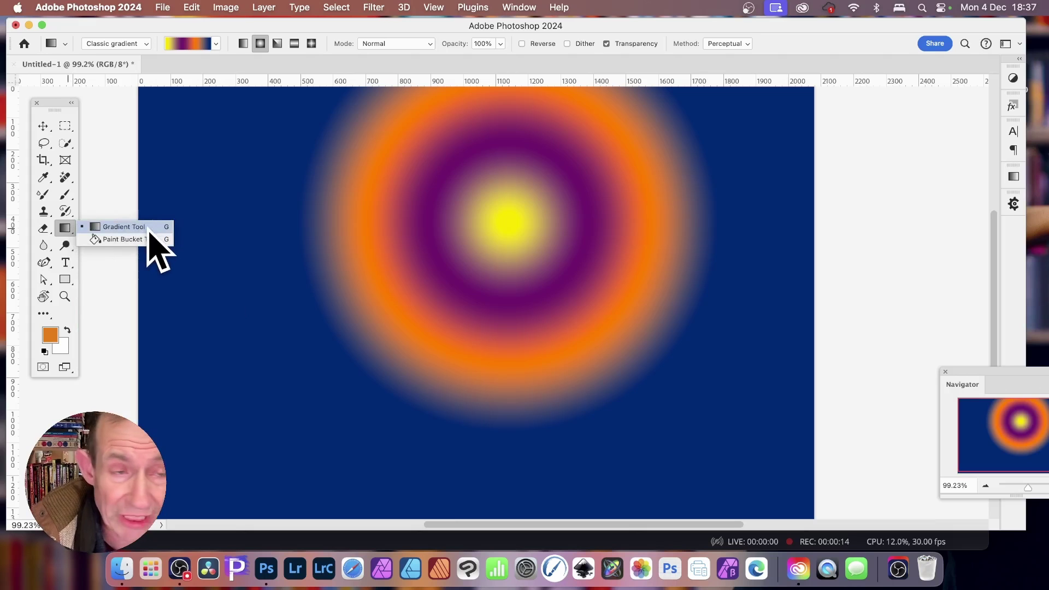
pyautogui.click(148, 229)
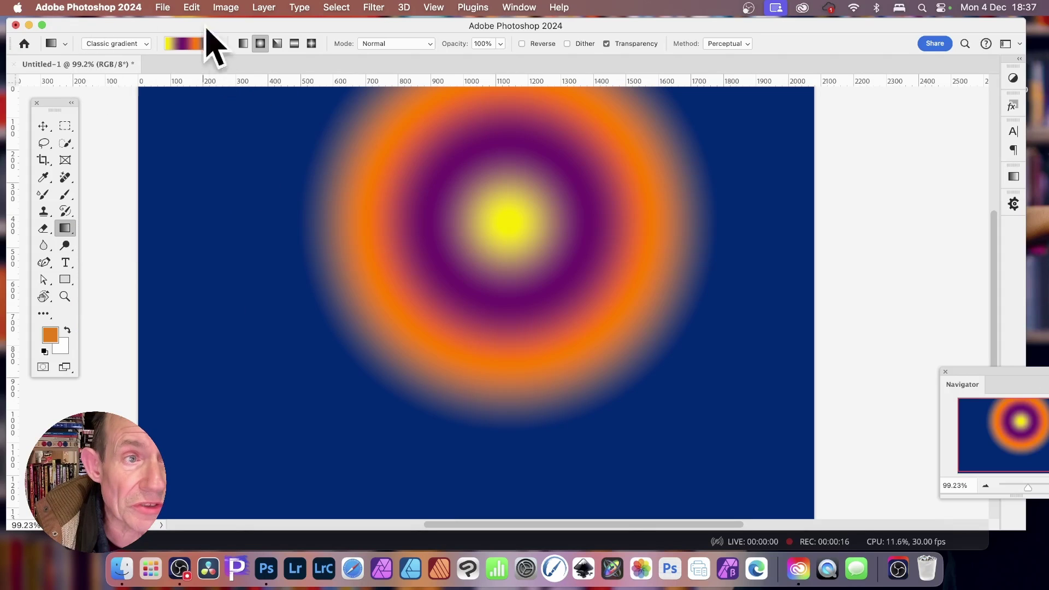
pyautogui.click(118, 44)
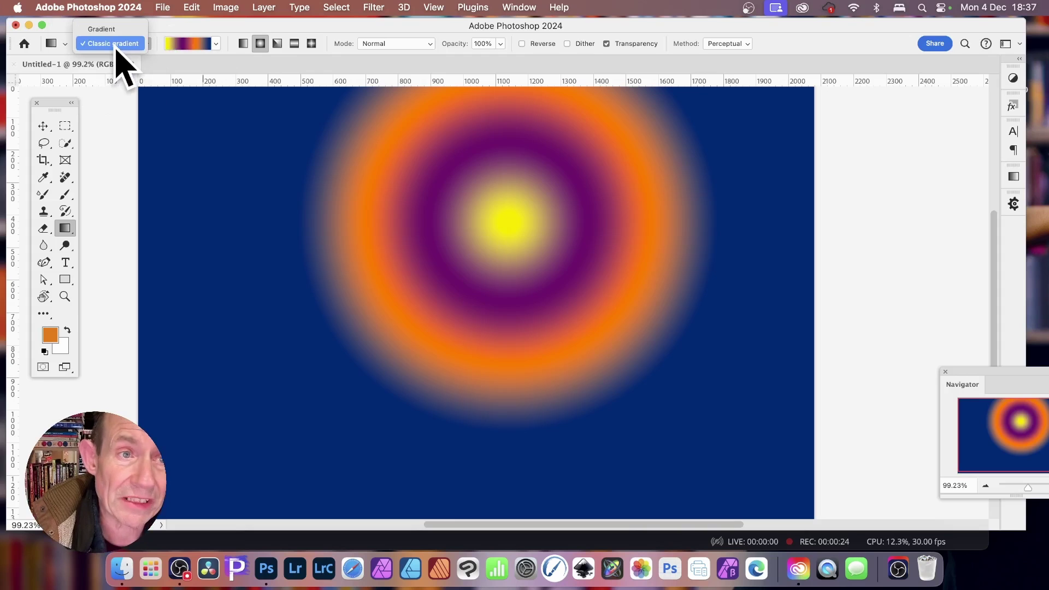
pyautogui.click(116, 46)
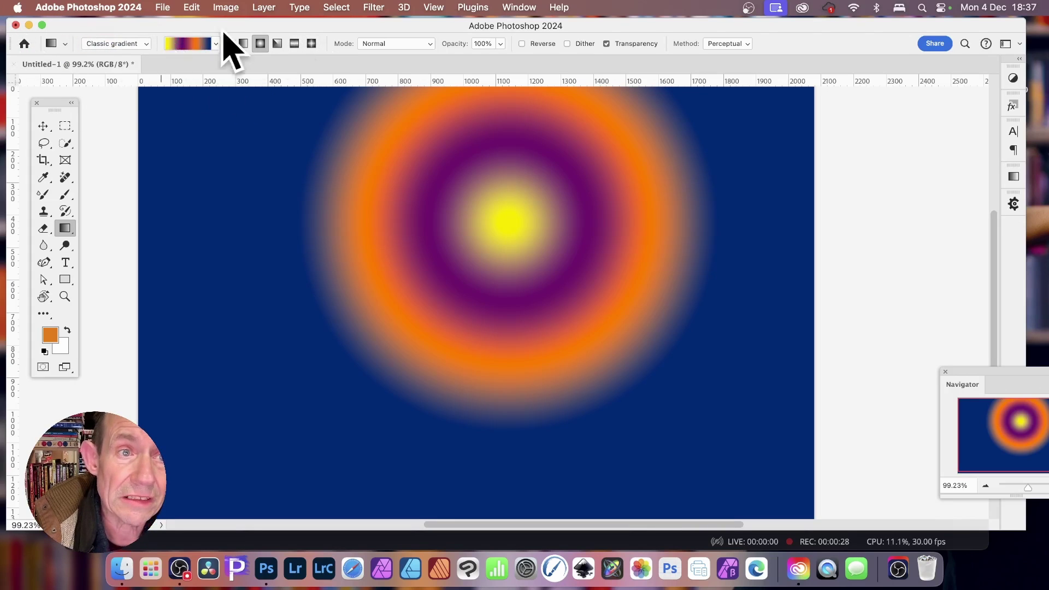
pyautogui.click(191, 46)
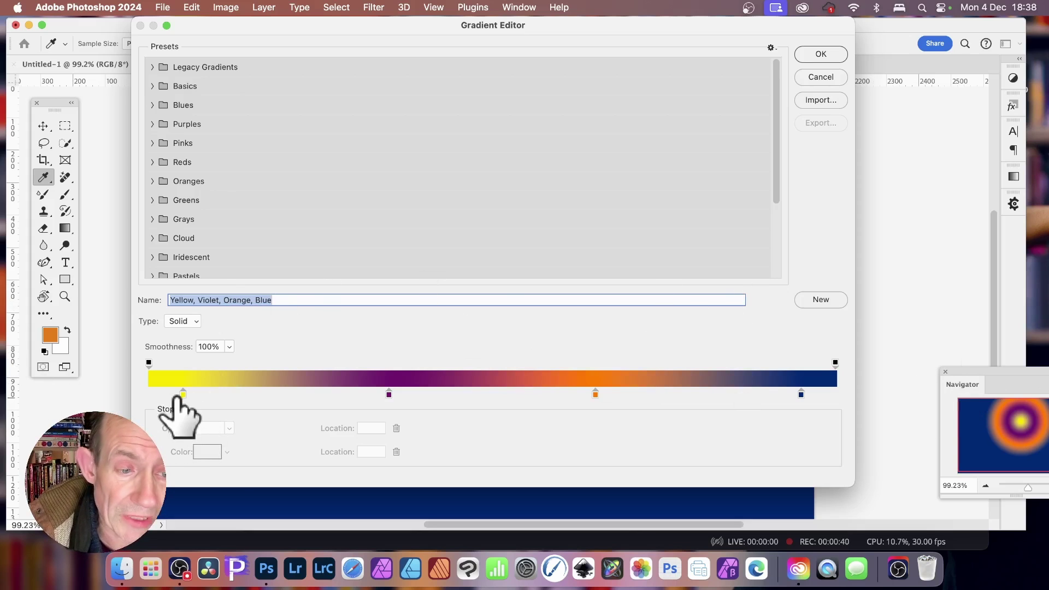
# Remove the yellow, purple and orange stops and move the navy stop to location 92
pyautogui.moveTo(190, 401); pyautogui.dragTo(267, 398)
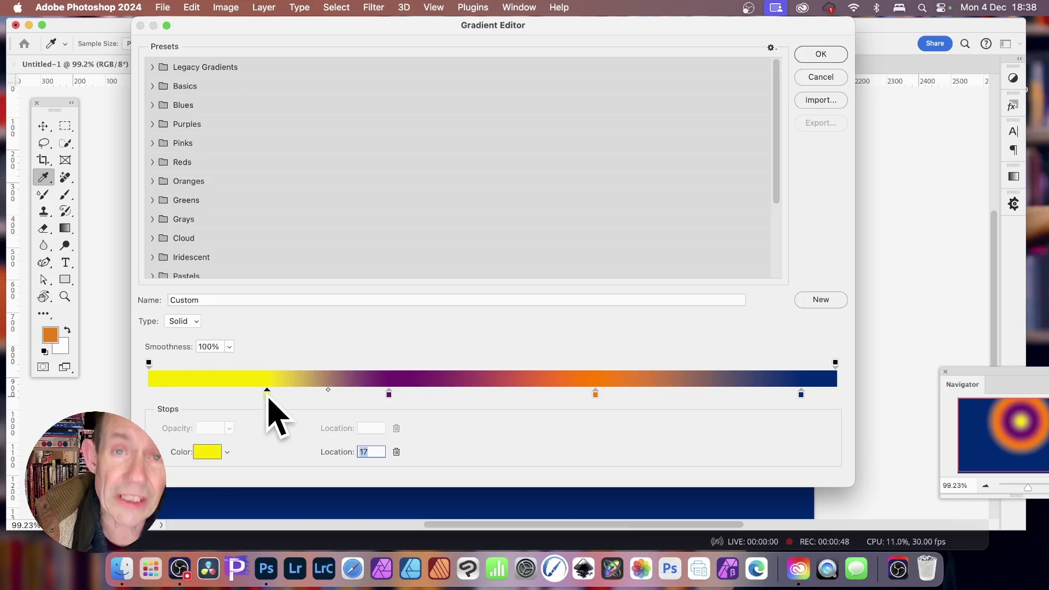
pyautogui.moveTo(268, 398); pyautogui.dragTo(269, 427)
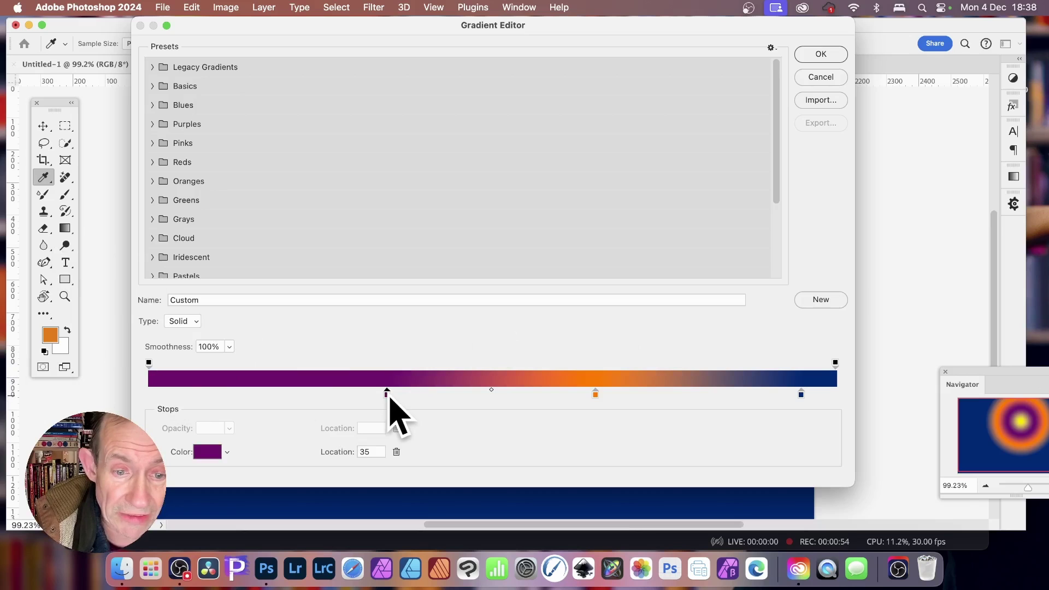
pyautogui.moveTo(388, 394); pyautogui.dragTo(389, 408)
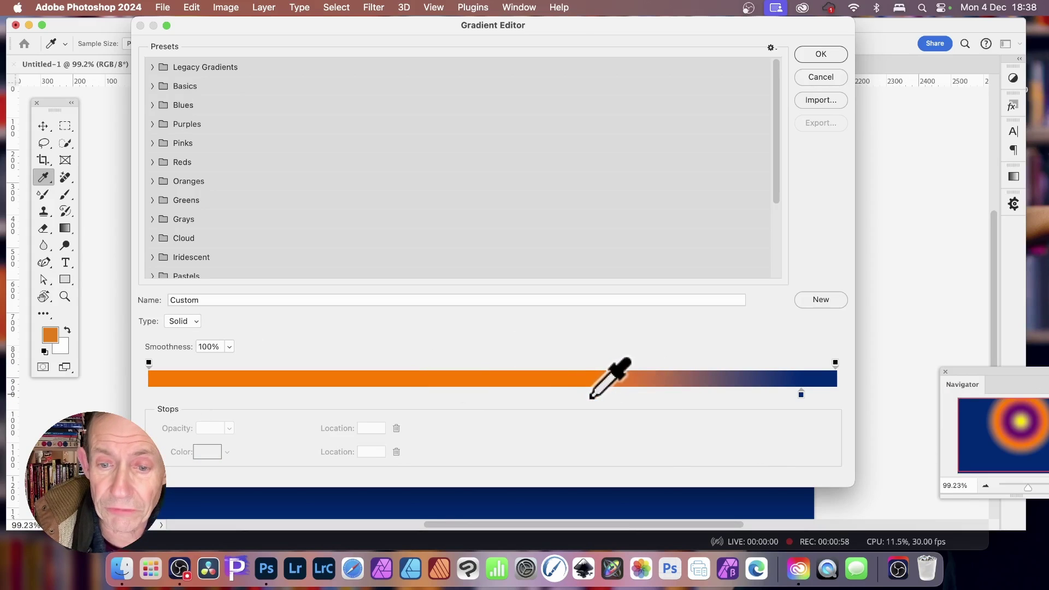
pyautogui.moveTo(598, 394); pyautogui.dragTo(600, 428)
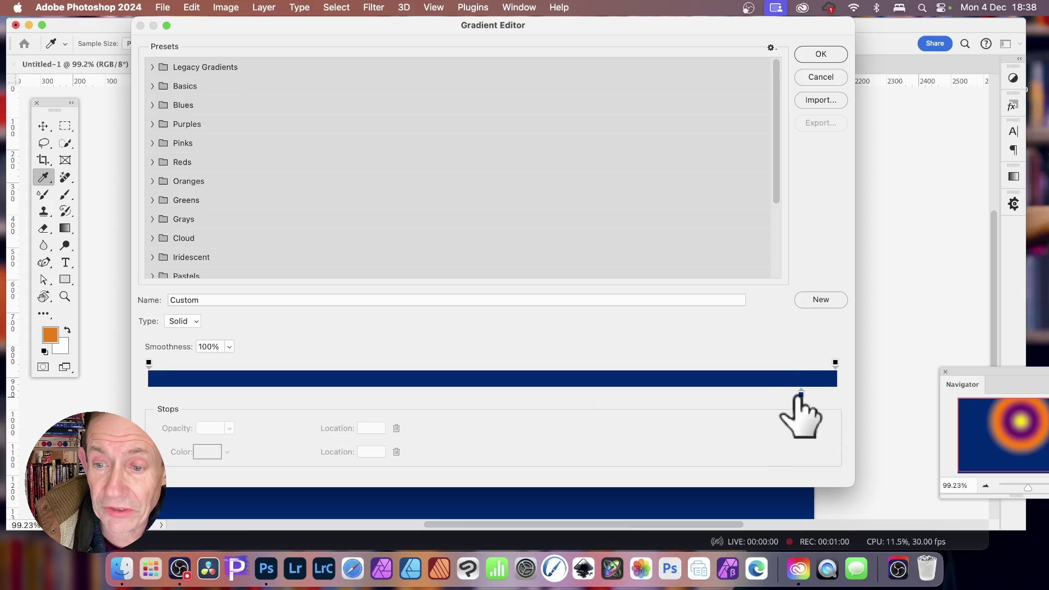
pyautogui.moveTo(802, 393); pyautogui.dragTo(534, 407)
pyautogui.click(629, 398)
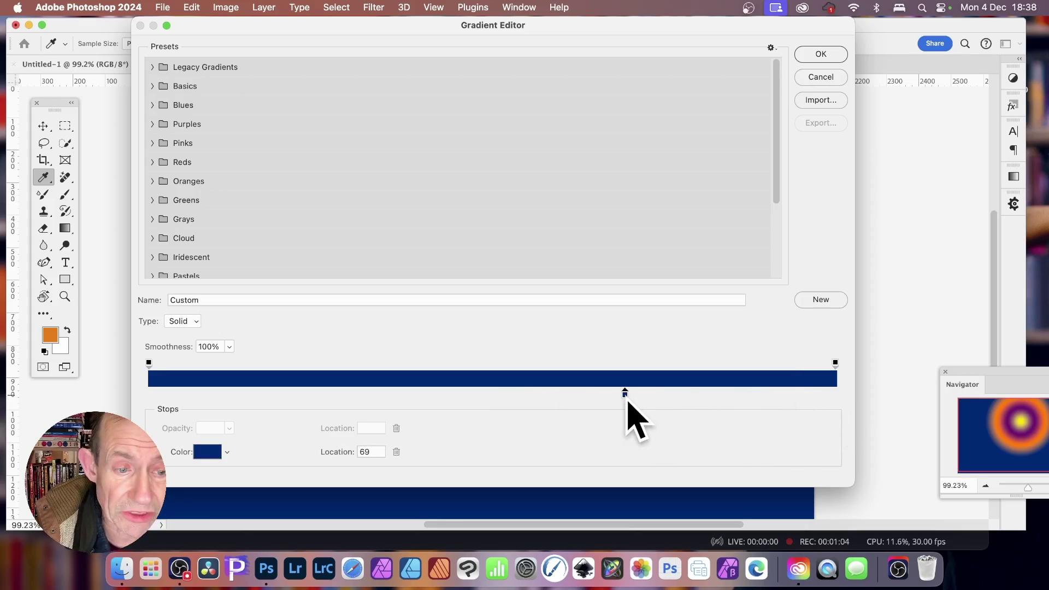
pyautogui.moveTo(628, 421); pyautogui.dragTo(780, 395)
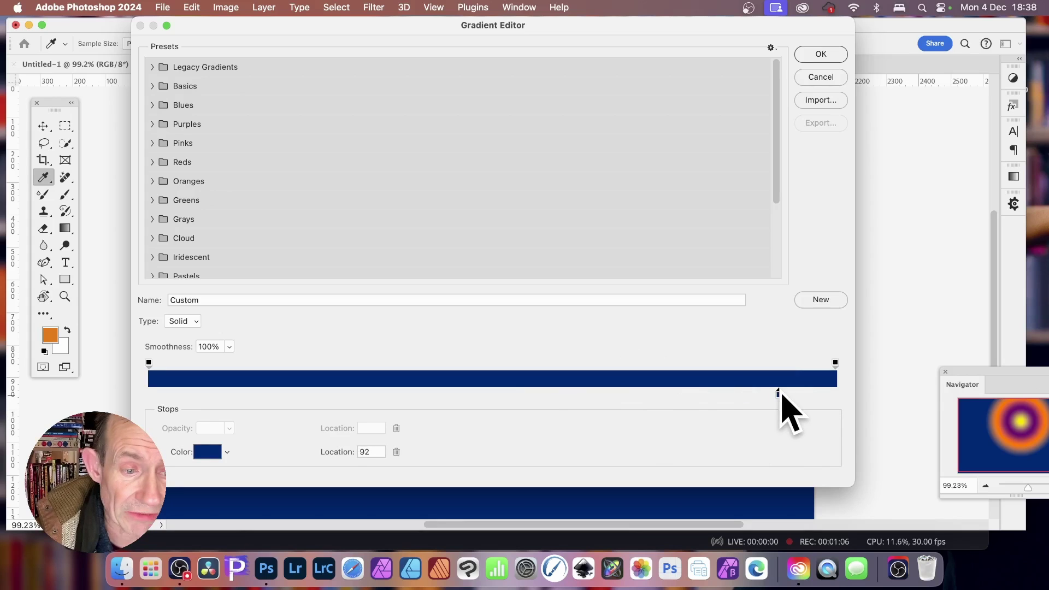
# Change the remaining stop's colour from navy to bright magenta
pyautogui.click(210, 453)
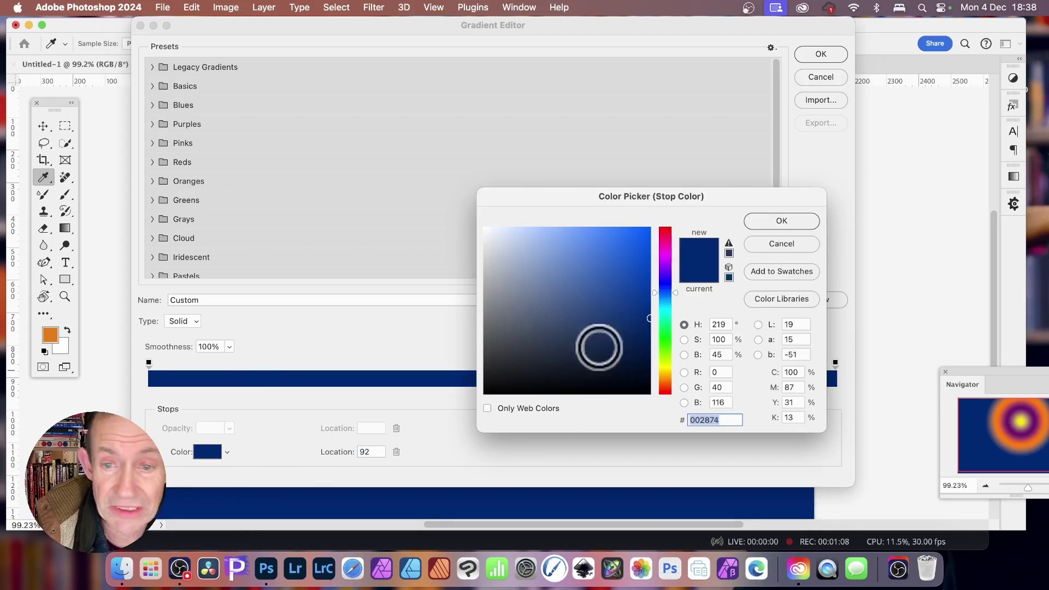
pyautogui.click(660, 251)
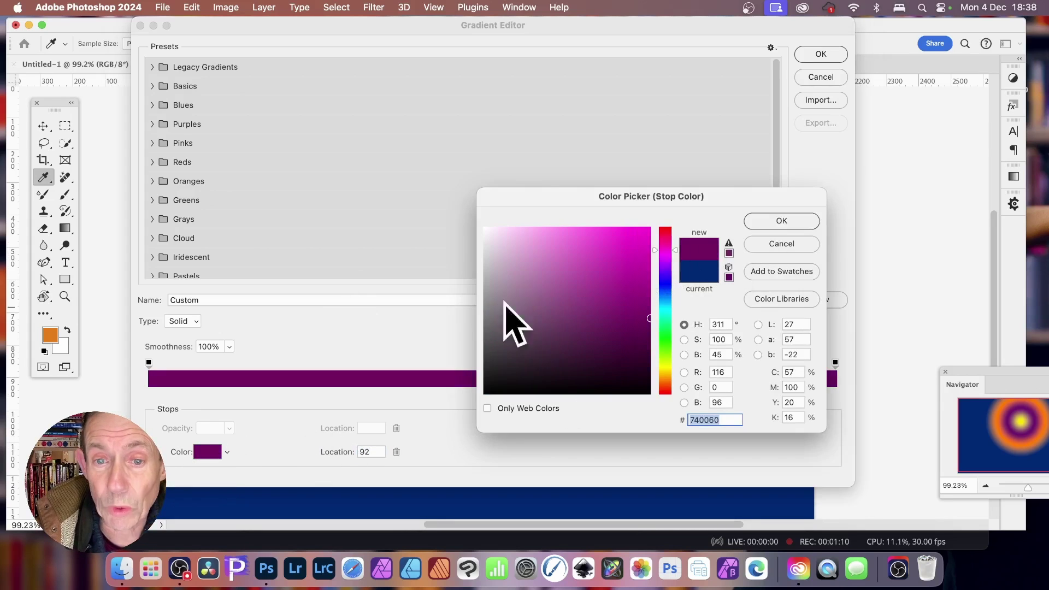
pyautogui.click(648, 230)
pyautogui.click(781, 220)
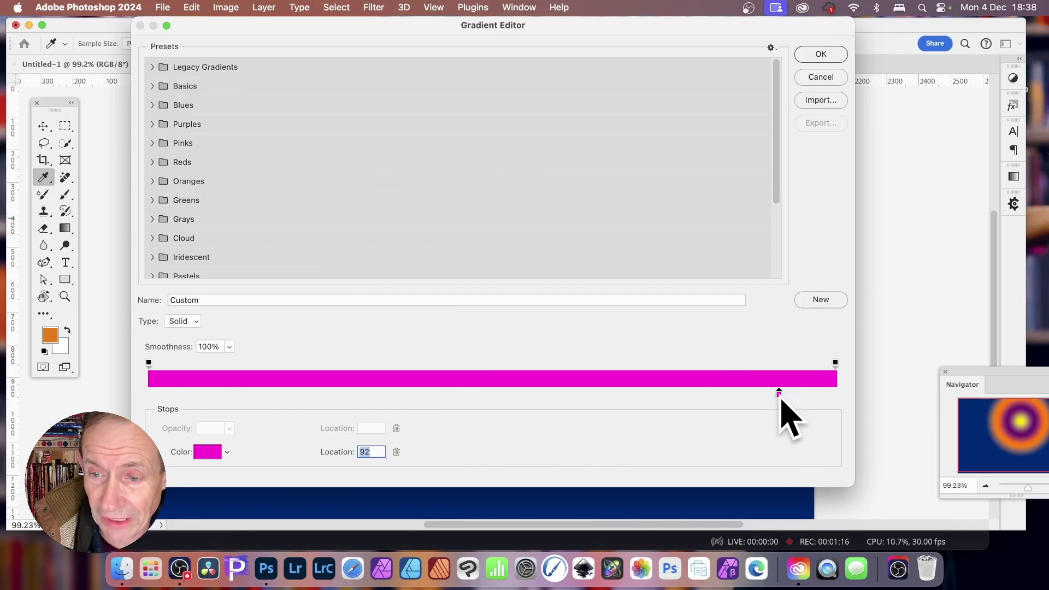
# Move the magenta stop to location 100 and make the left stop at 0 near-black
pyautogui.moveTo(781, 401); pyautogui.dragTo(838, 397)
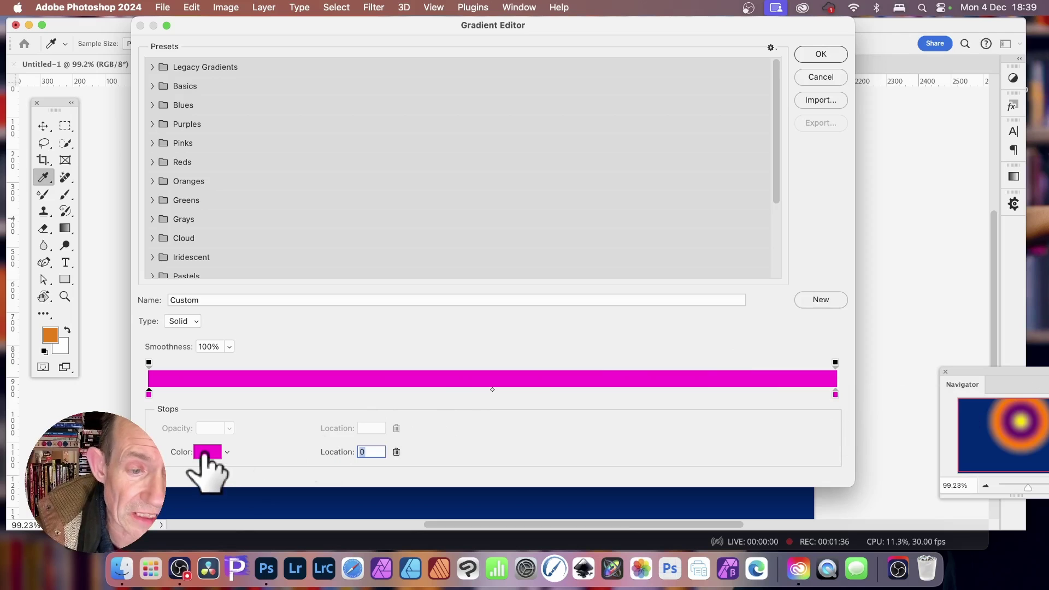
pyautogui.click(207, 452)
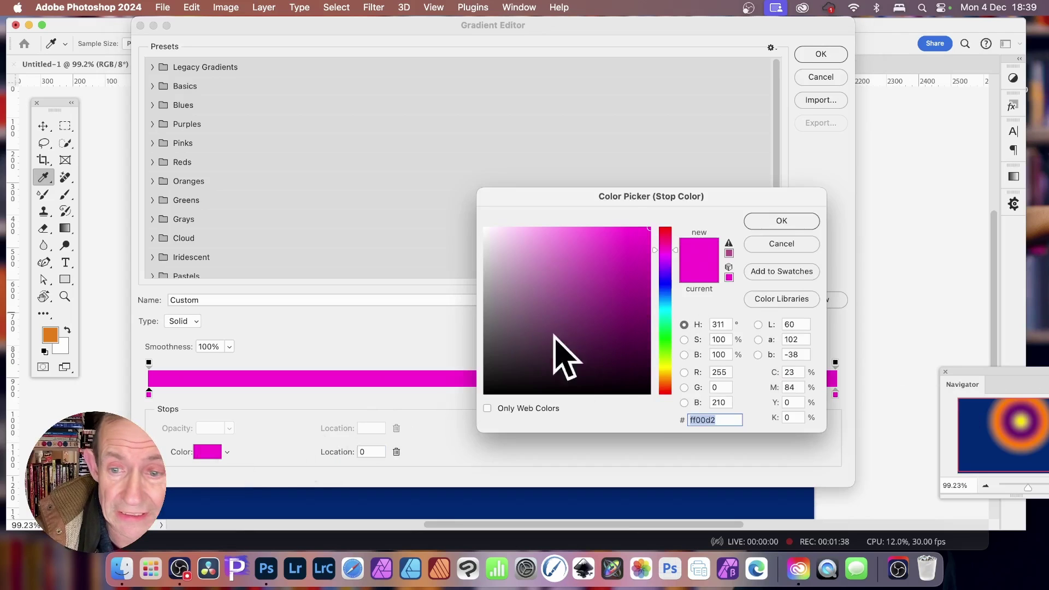
pyautogui.moveTo(511, 346); pyautogui.dragTo(487, 392)
pyautogui.click(782, 221)
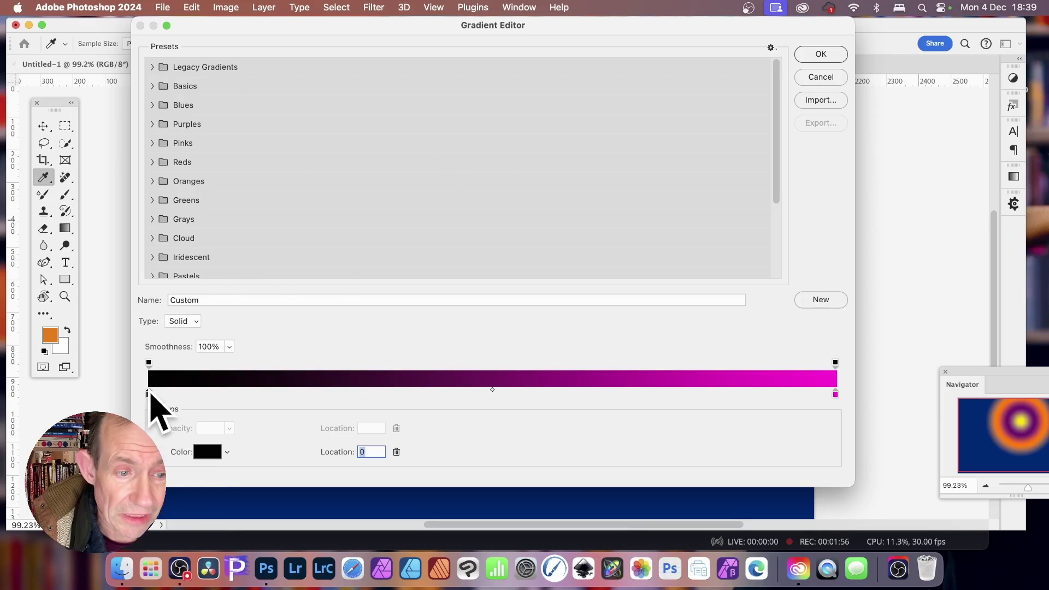
pyautogui.moveTo(152, 398); pyautogui.dragTo(741, 398)
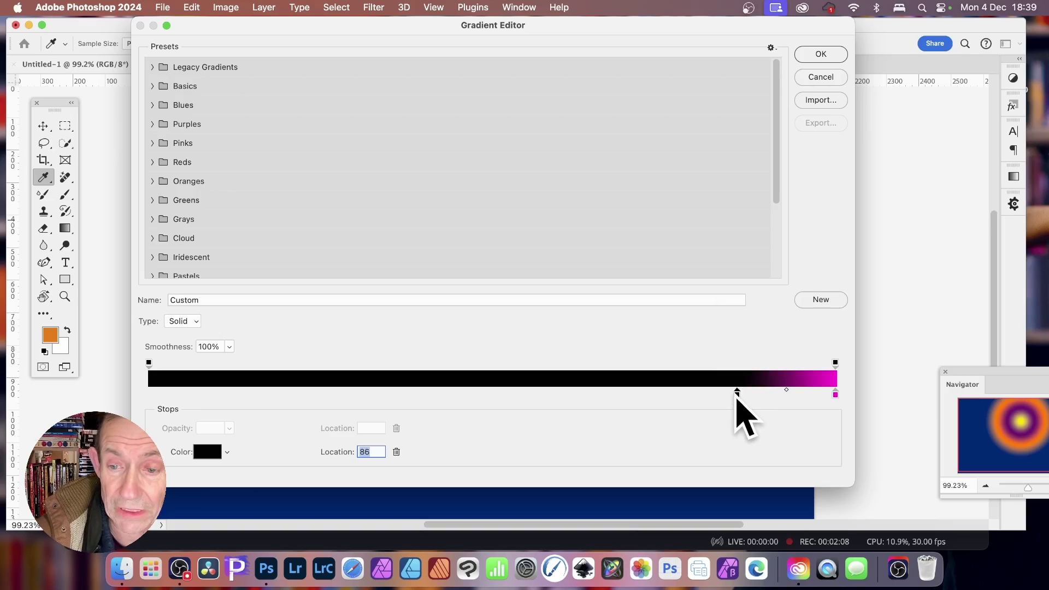
pyautogui.moveTo(738, 398); pyautogui.dragTo(181, 394)
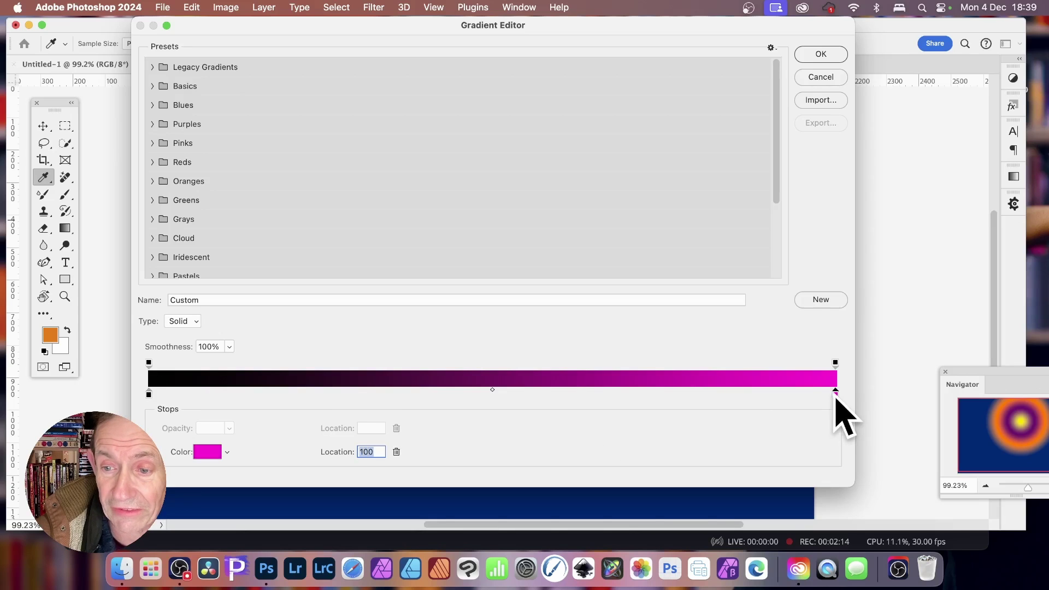
pyautogui.moveTo(836, 396)
pyautogui.mouseDown()
pyautogui.moveTo(381, 394)
pyautogui.moveTo(445, 399)
pyautogui.moveTo(328, 403)
pyautogui.moveTo(368, 405)
pyautogui.moveTo(317, 393)
pyautogui.moveTo(628, 398)
pyautogui.moveTo(804, 421)
pyautogui.moveTo(838, 400)
pyautogui.mouseUp()
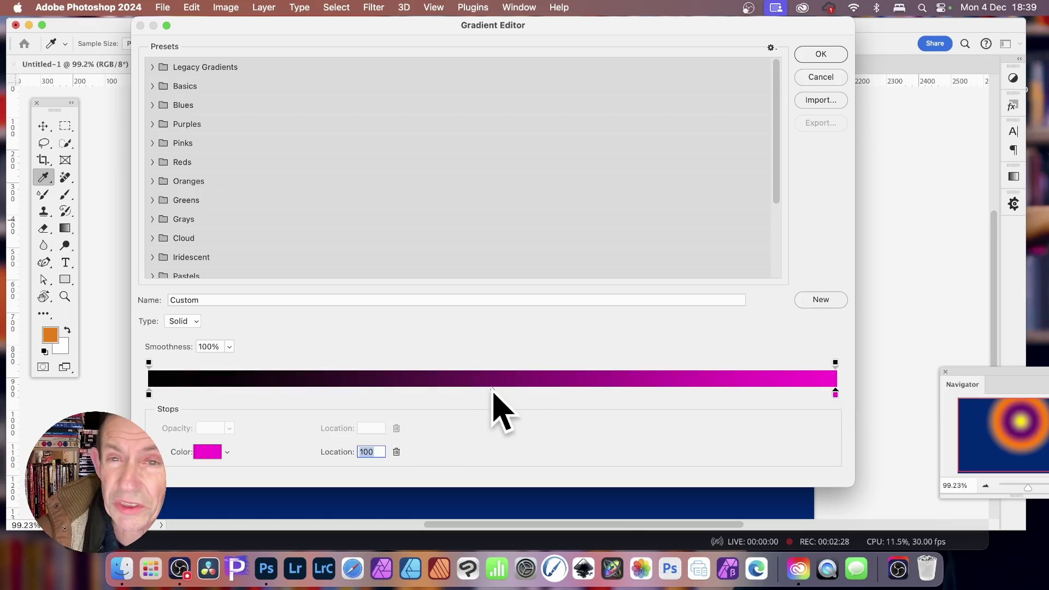
pyautogui.click(491, 389)
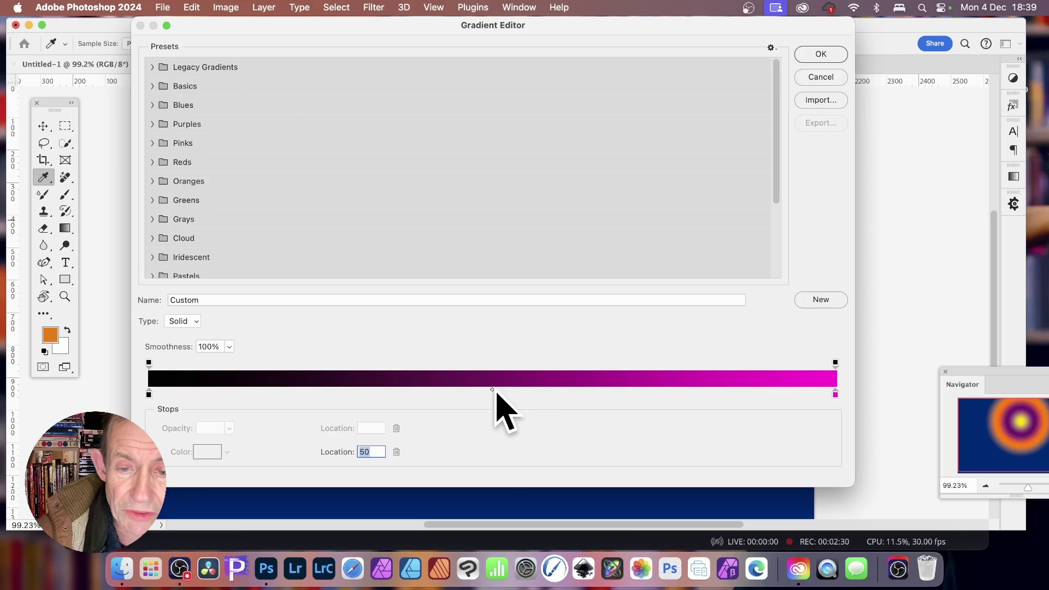
pyautogui.moveTo(498, 392)
pyautogui.mouseDown()
pyautogui.moveTo(726, 394)
pyautogui.moveTo(277, 399)
pyautogui.moveTo(487, 401)
pyautogui.mouseUp()
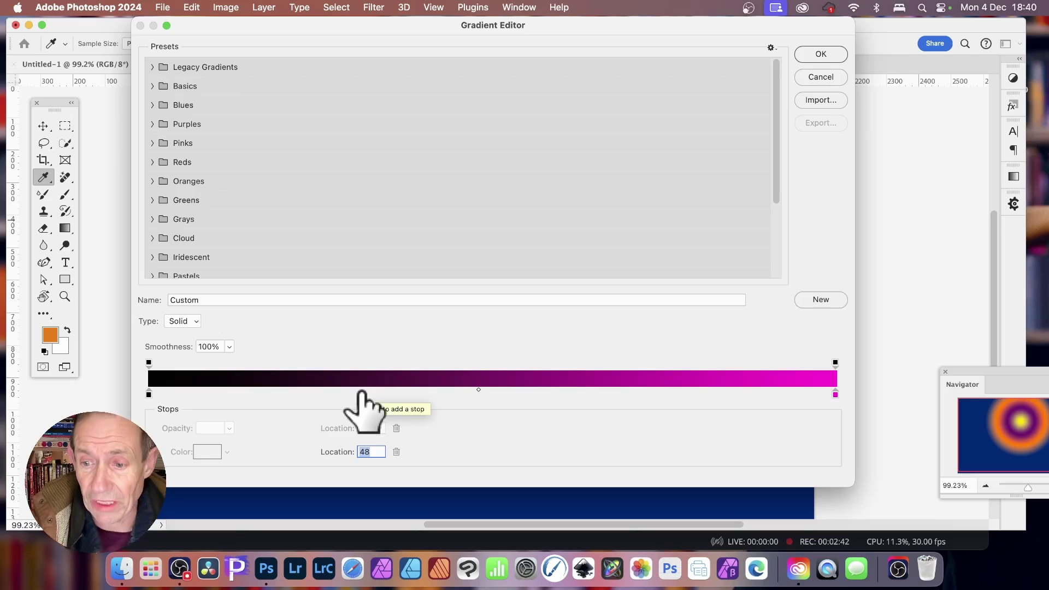
# Widen the Gradient Editor and add a green colour stop around location 31
pyautogui.moveTo(852, 485); pyautogui.dragTo(425, 339)
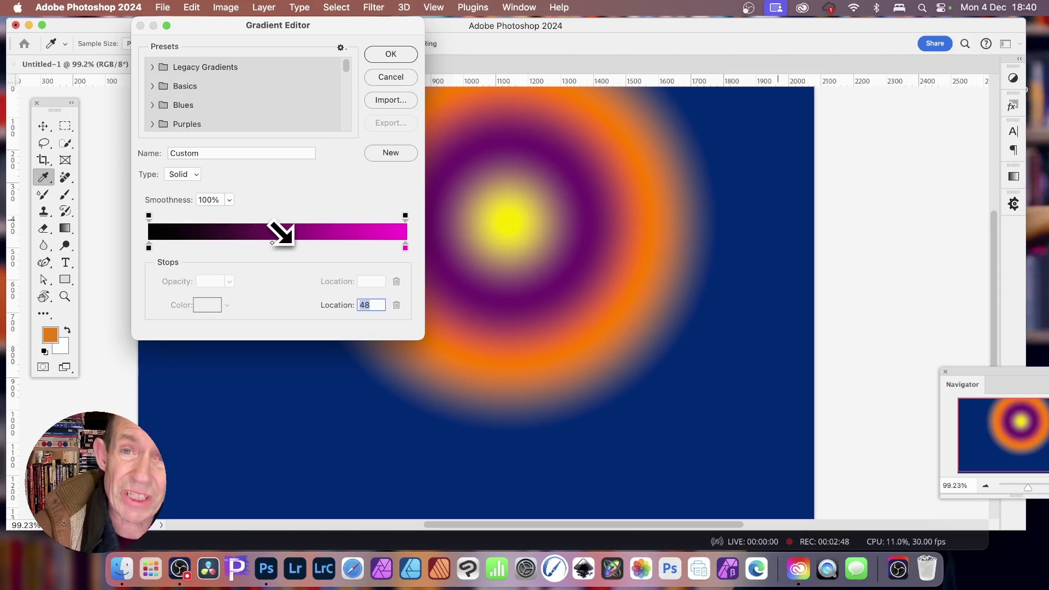
pyautogui.moveTo(425, 339); pyautogui.dragTo(1009, 481)
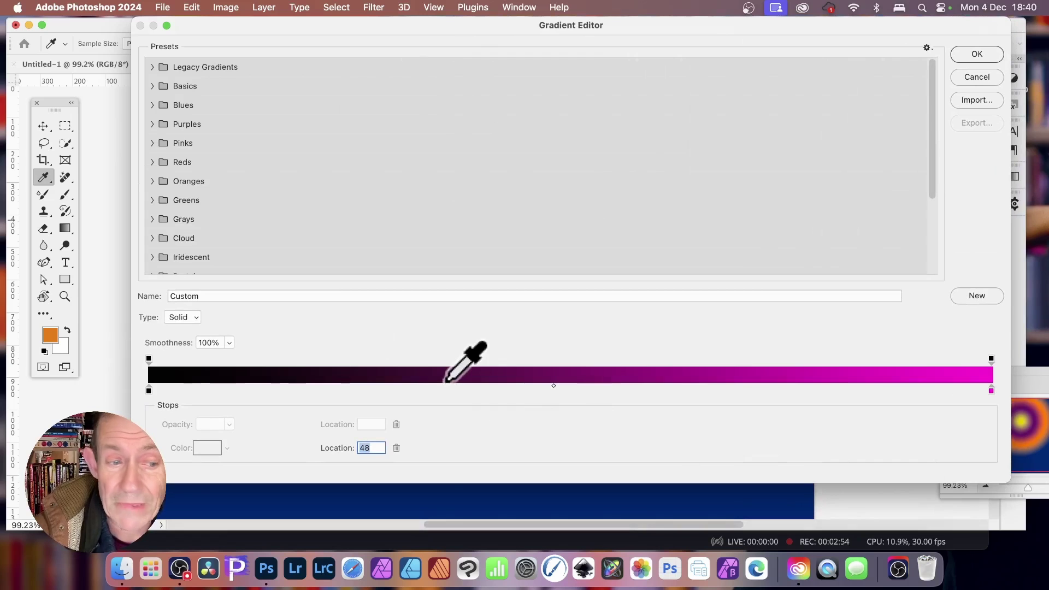
pyautogui.click(407, 388)
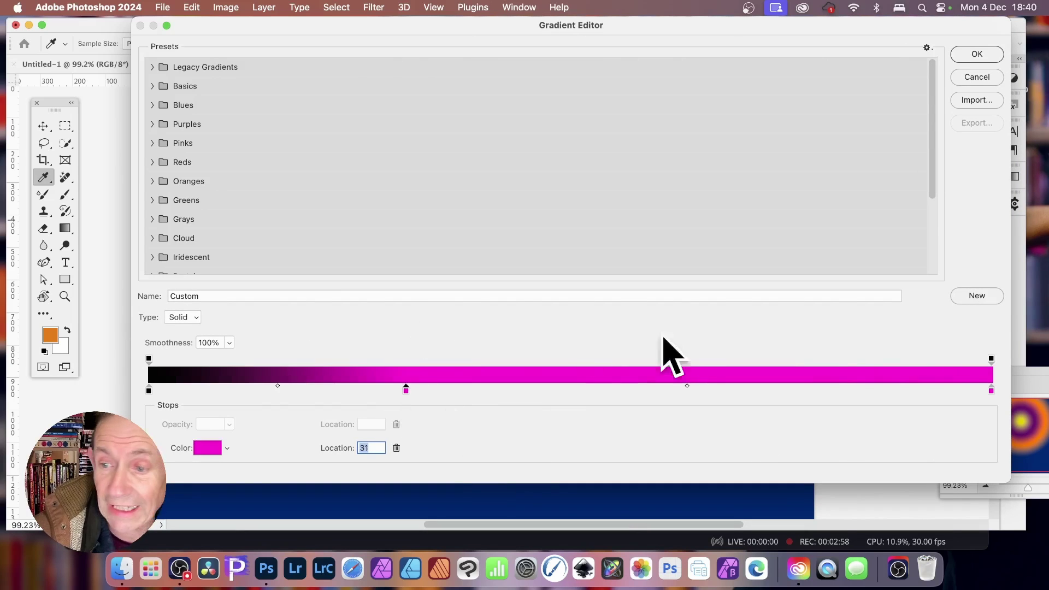
pyautogui.click(198, 448)
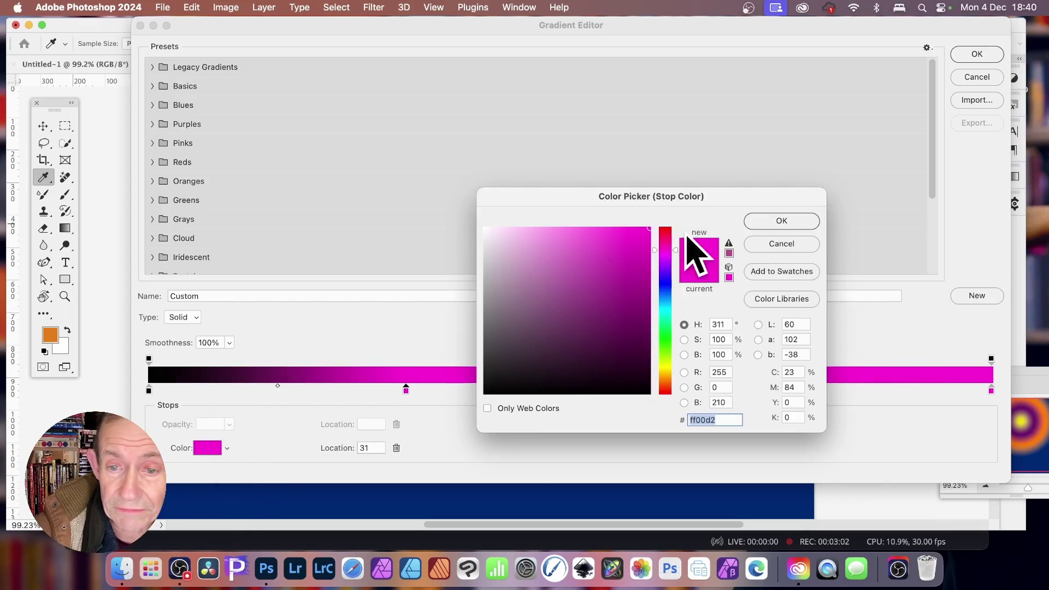
pyautogui.click(665, 343)
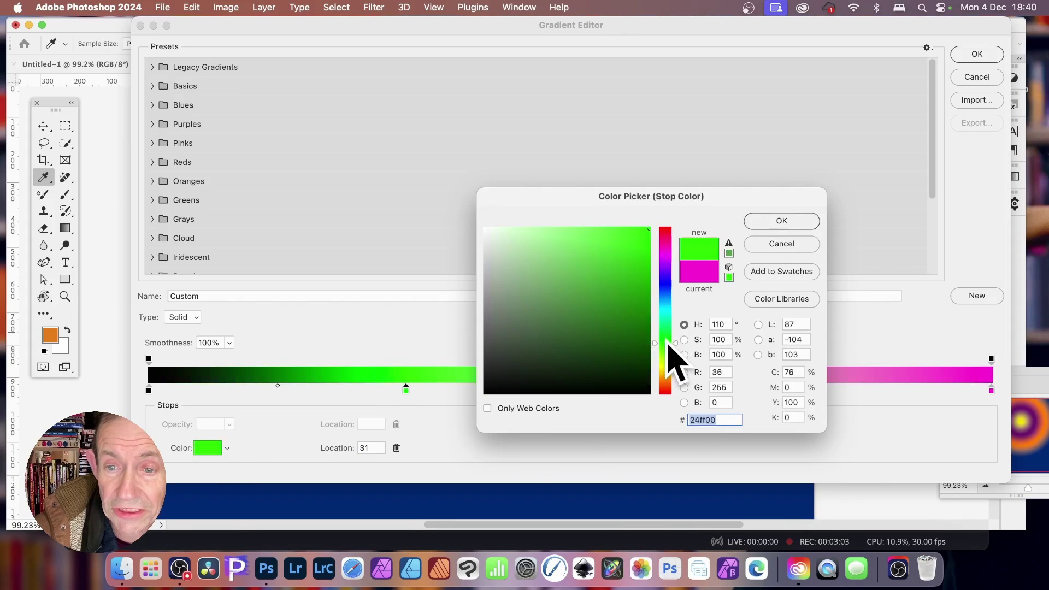
pyautogui.click(776, 224)
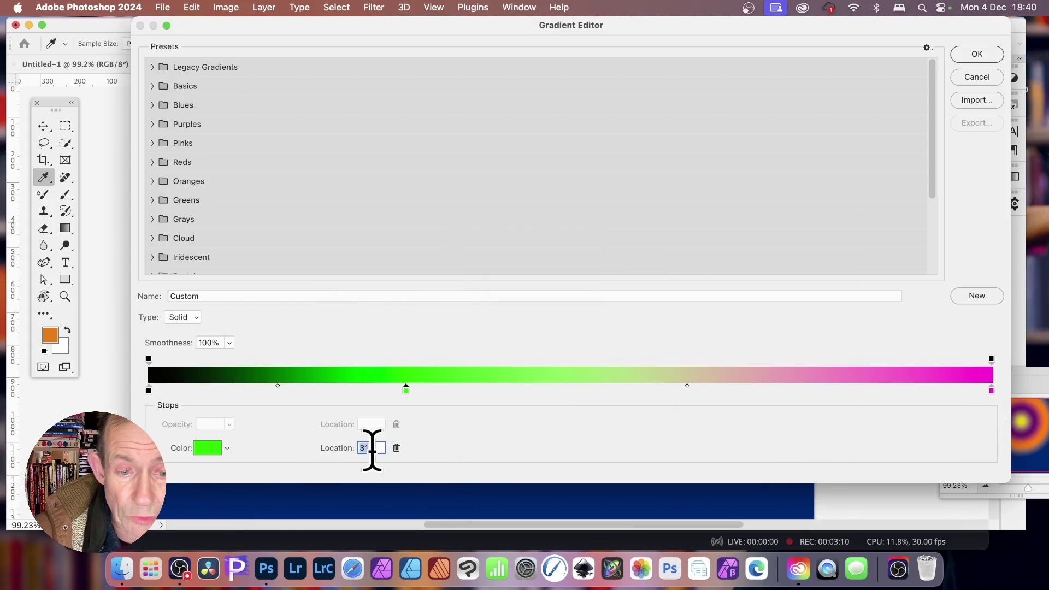
pyautogui.moveTo(329, 448)
pyautogui.mouseDown()
pyautogui.moveTo(353, 447)
pyautogui.moveTo(325, 449)
pyautogui.moveTo(336, 448)
pyautogui.mouseUp()
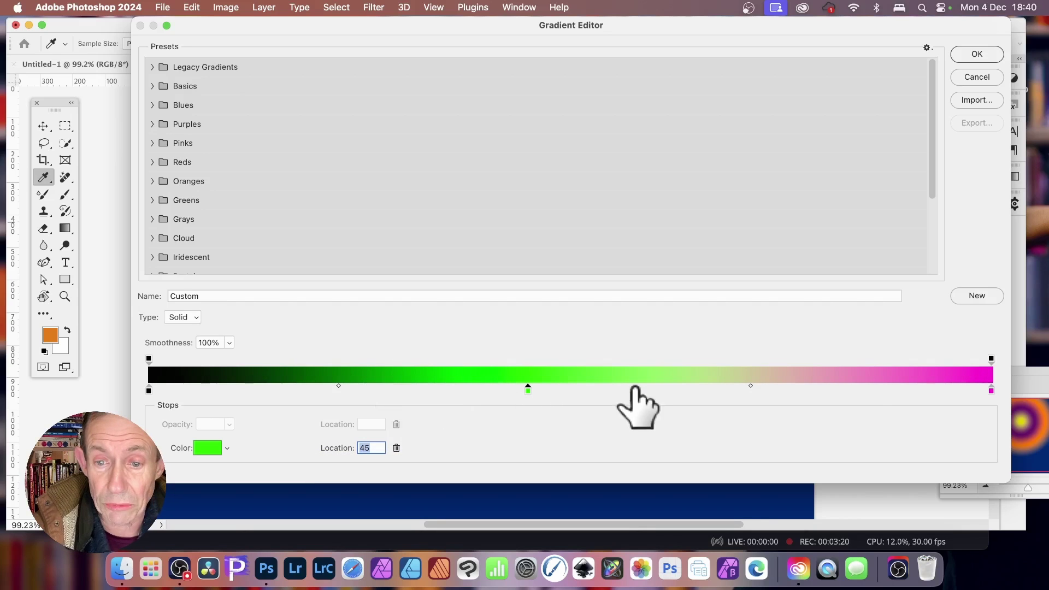
# Add a pure red (ff0000) colour stop at location 67
pyautogui.click(717, 390)
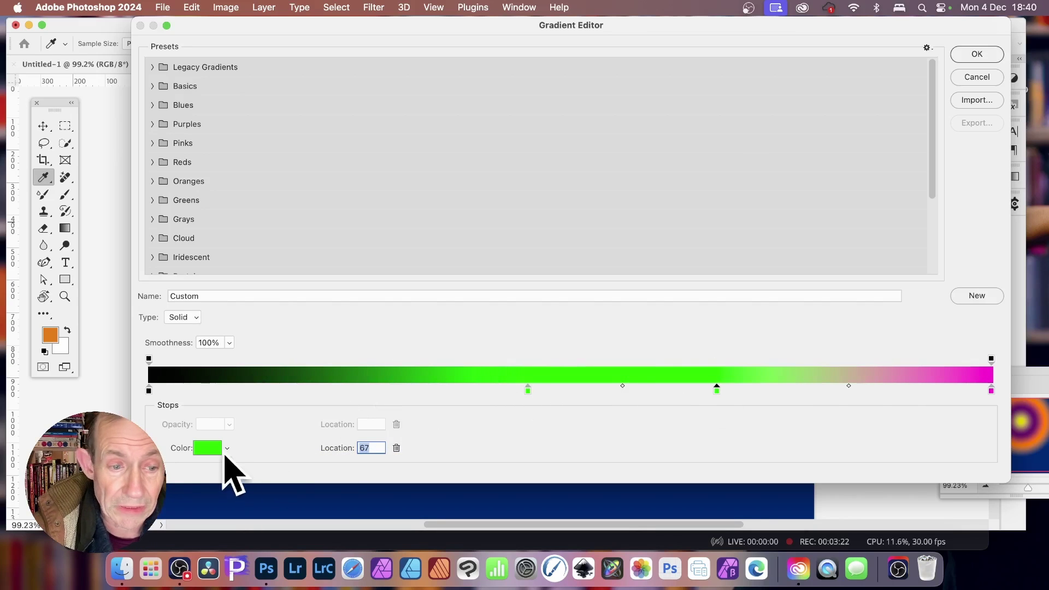
pyautogui.click(208, 448)
pyautogui.moveTo(671, 234); pyautogui.dragTo(671, 219)
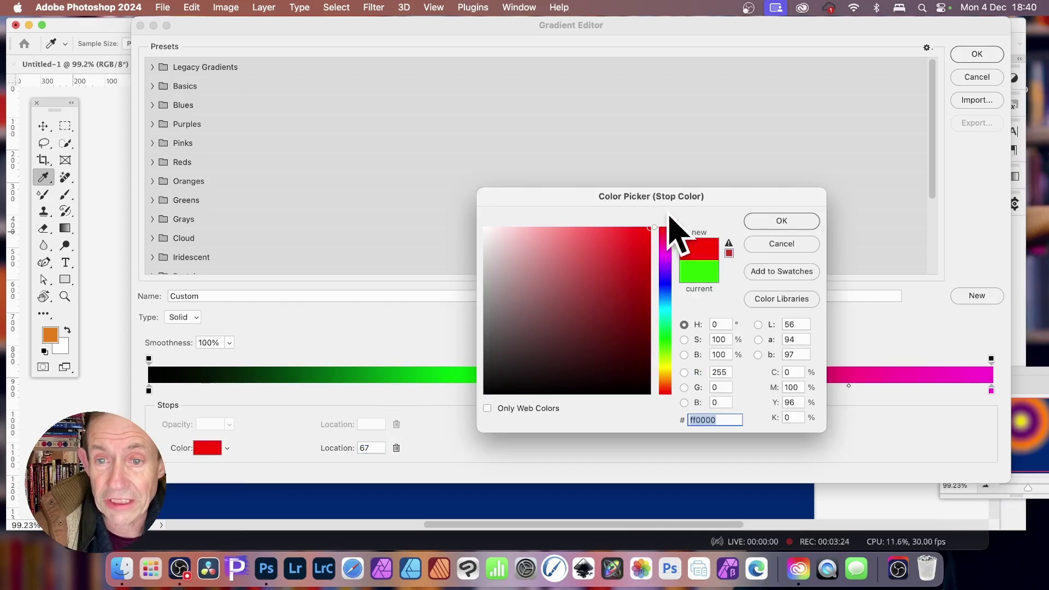
pyautogui.click(780, 222)
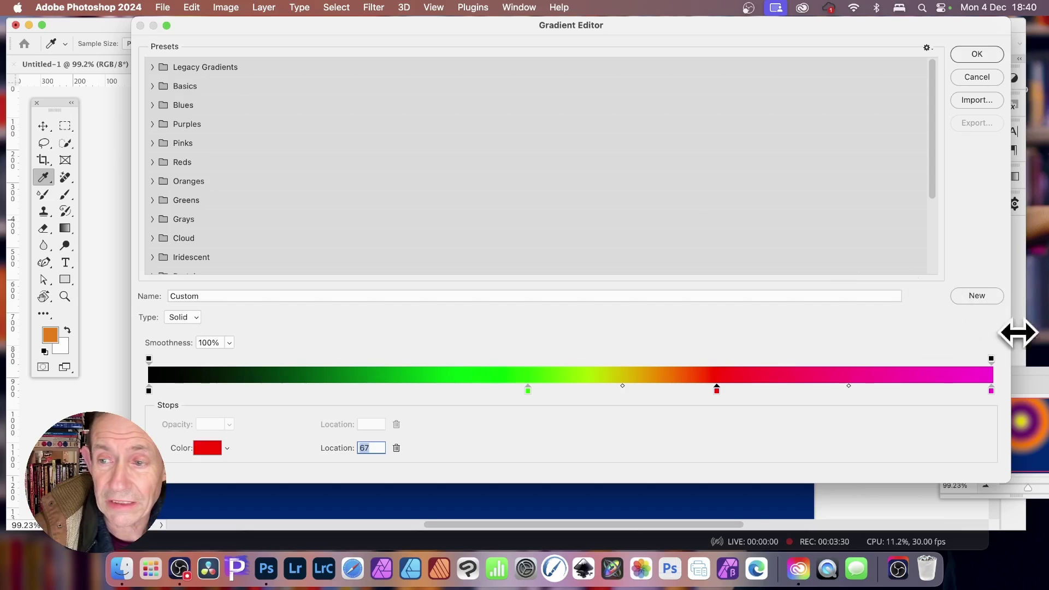
pyautogui.moveTo(933, 183); pyautogui.dragTo(950, 262)
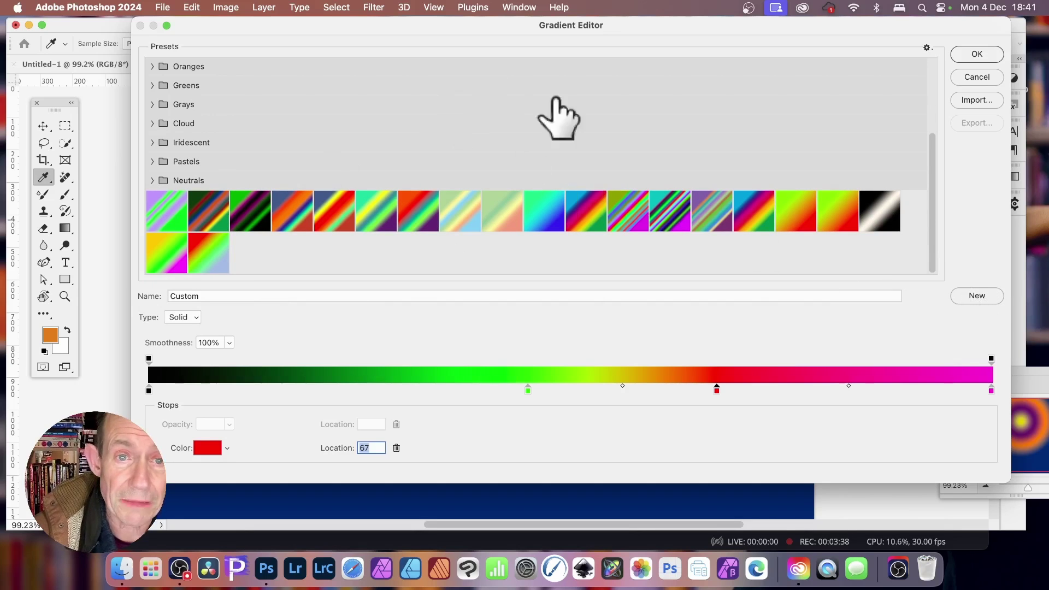
# Save the gradient as a preset, move green to 18, and add a stop at 48
pyautogui.click(977, 295)
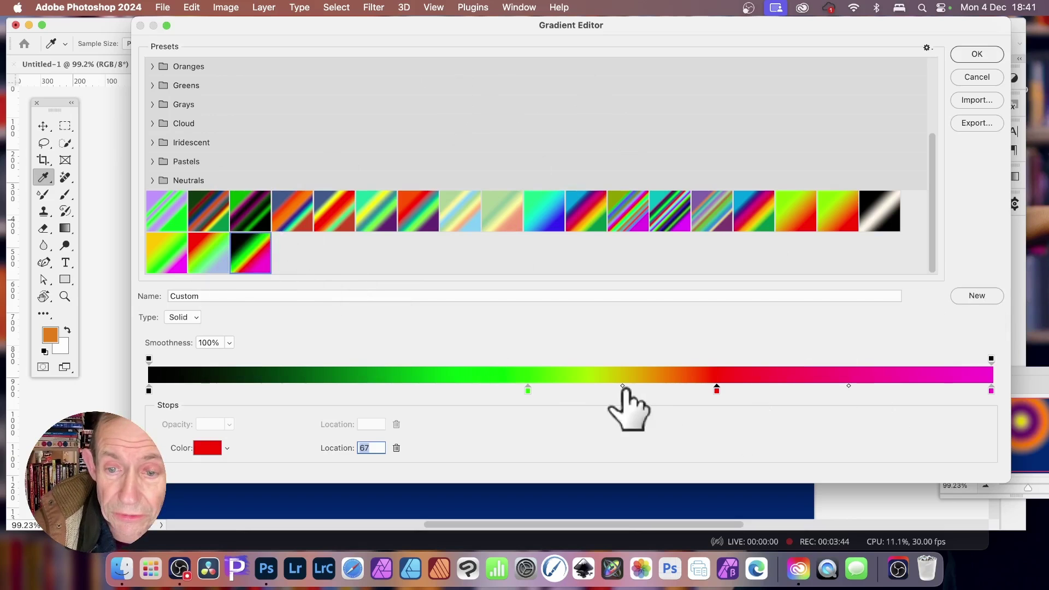
pyautogui.moveTo(525, 394); pyautogui.dragTo(303, 395)
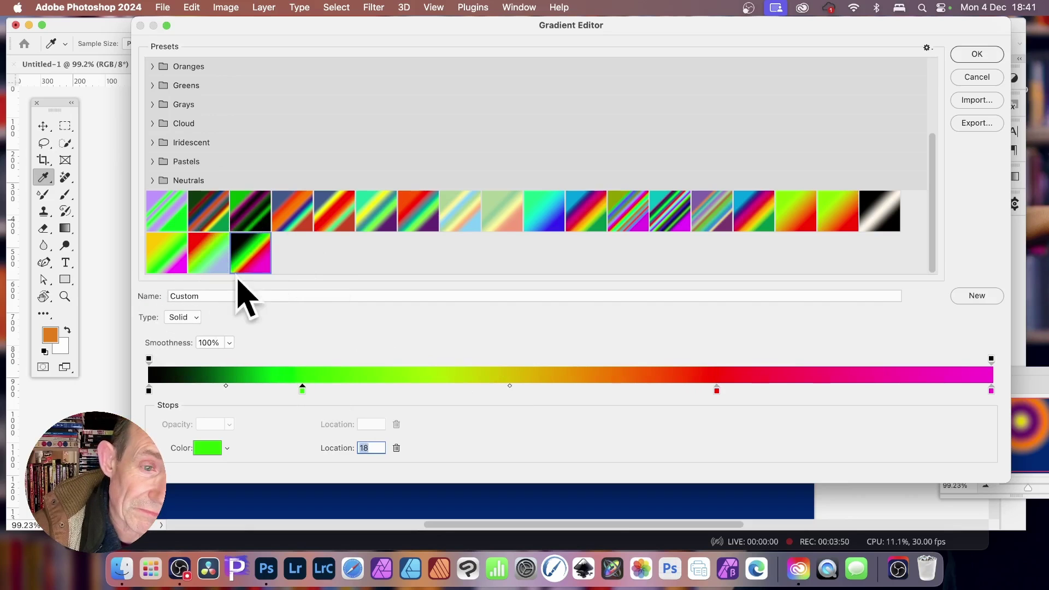
pyautogui.moveTo(716, 390); pyautogui.dragTo(551, 391)
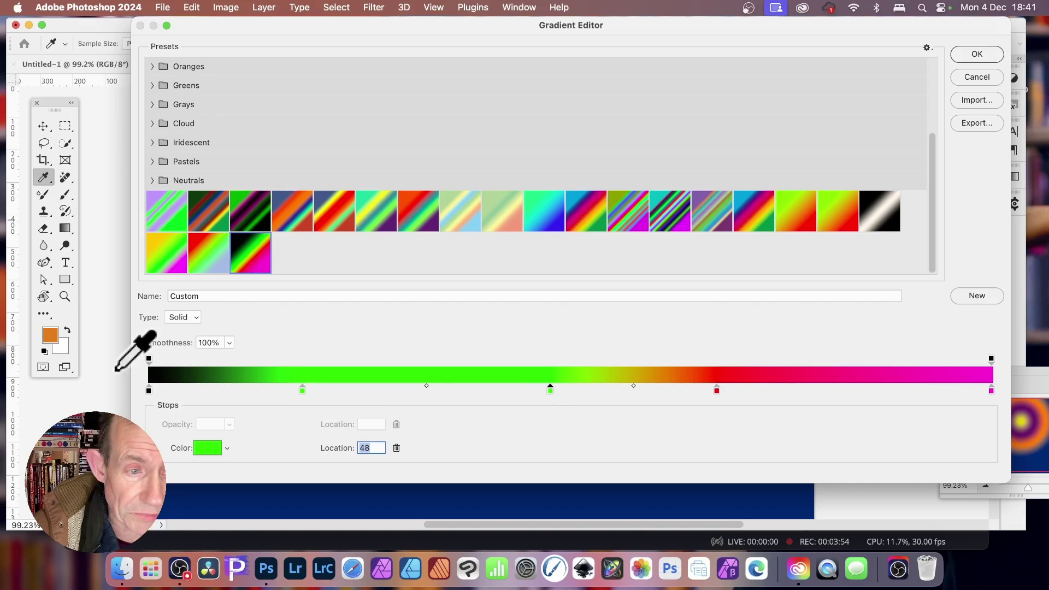
# Colour the new stop at 48 blue and save the gradient as another preset
pyautogui.click(209, 450)
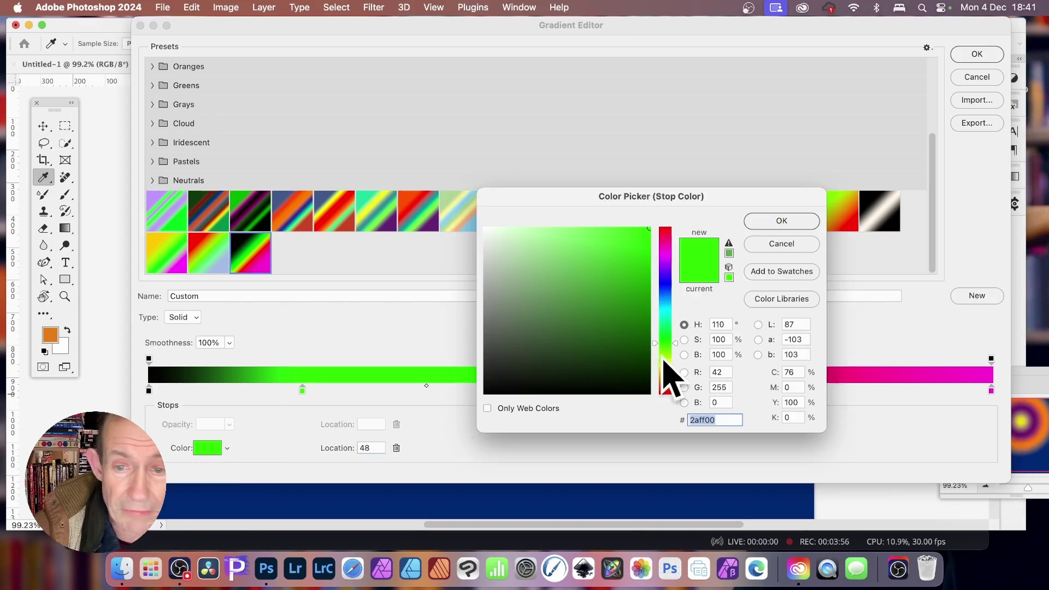
pyautogui.click(667, 301)
pyautogui.click(783, 220)
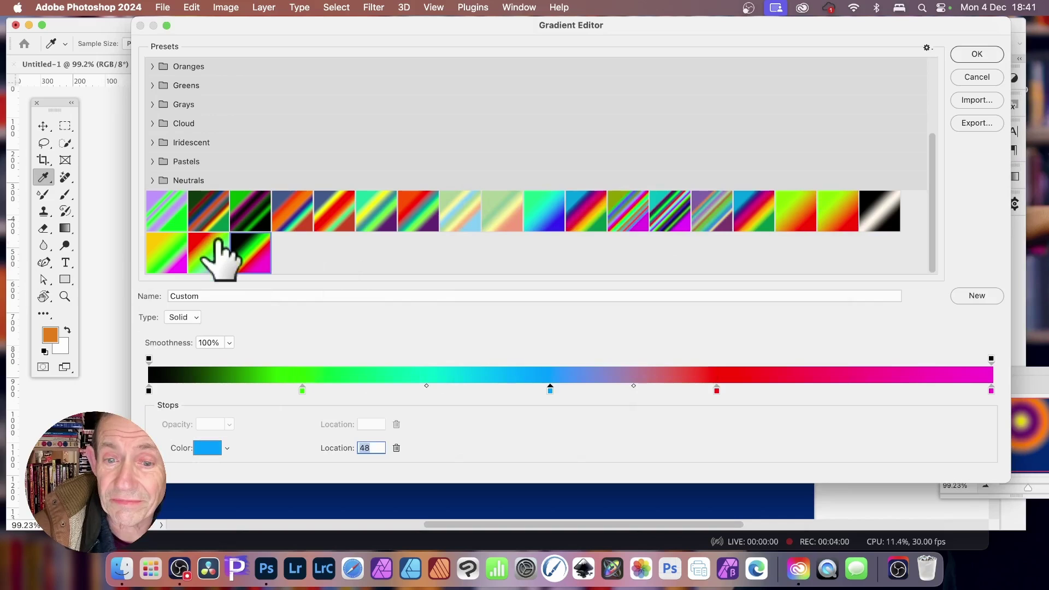
pyautogui.click(979, 295)
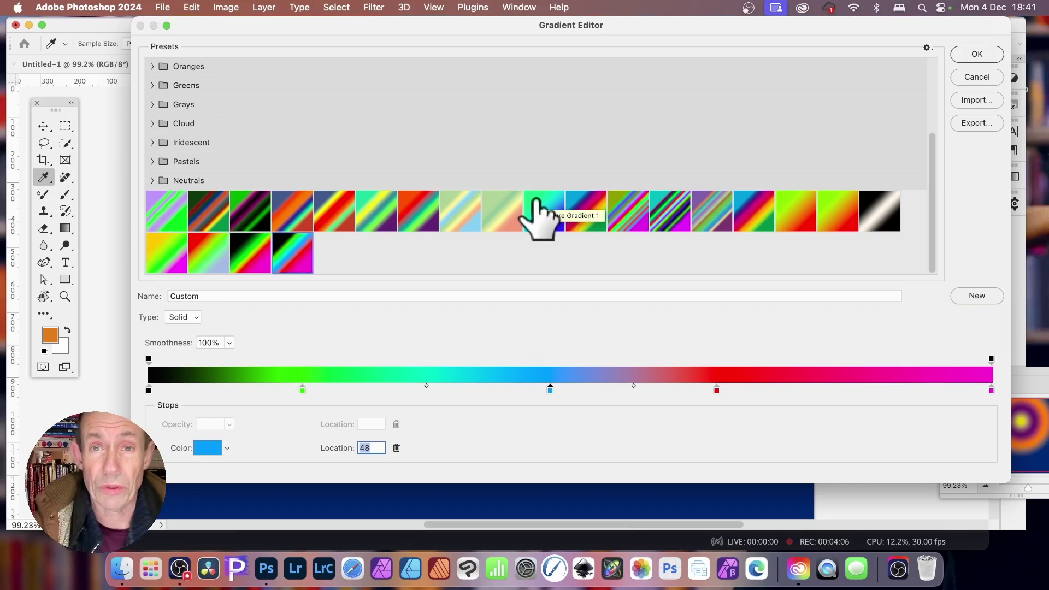
# Add a 0% opacity stop at the gradient's middle and save it as a new preset
pyautogui.click(991, 361)
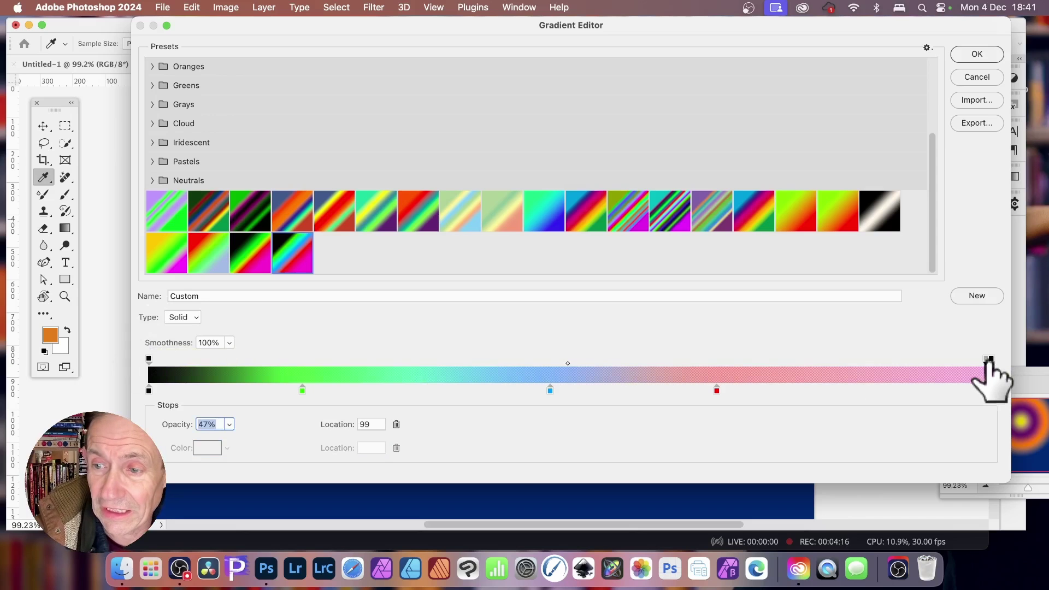
pyautogui.moveTo(989, 362); pyautogui.dragTo(555, 364)
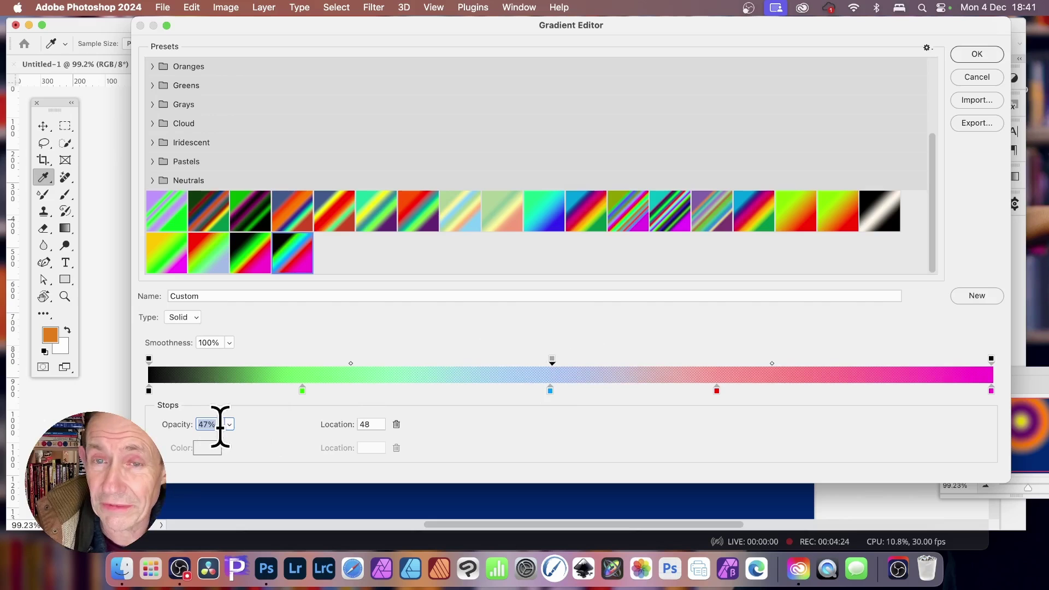
pyautogui.write('00')
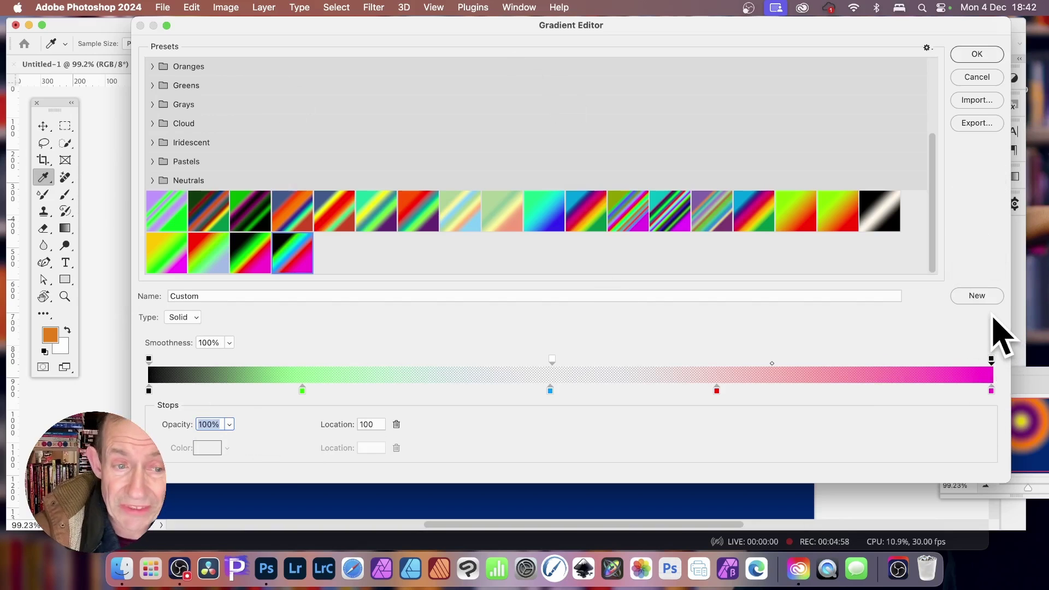
pyautogui.click(972, 293)
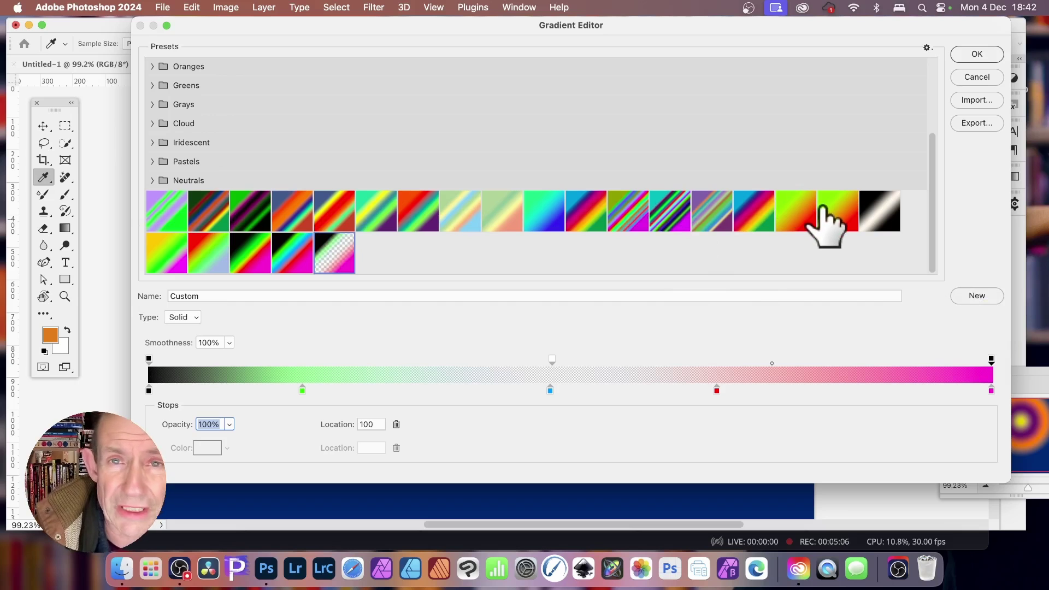
# Load the Orange_04 gradient and add a lime green (a8ff00) stop at location 52
pyautogui.scroll(2, 278, 138)
pyautogui.click(153, 94)
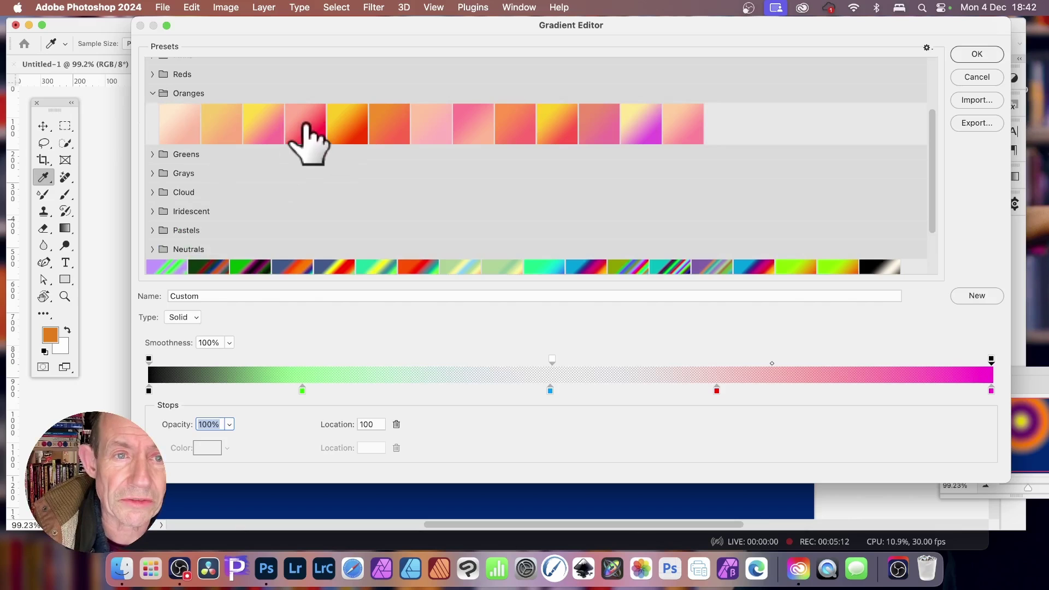
pyautogui.click(305, 136)
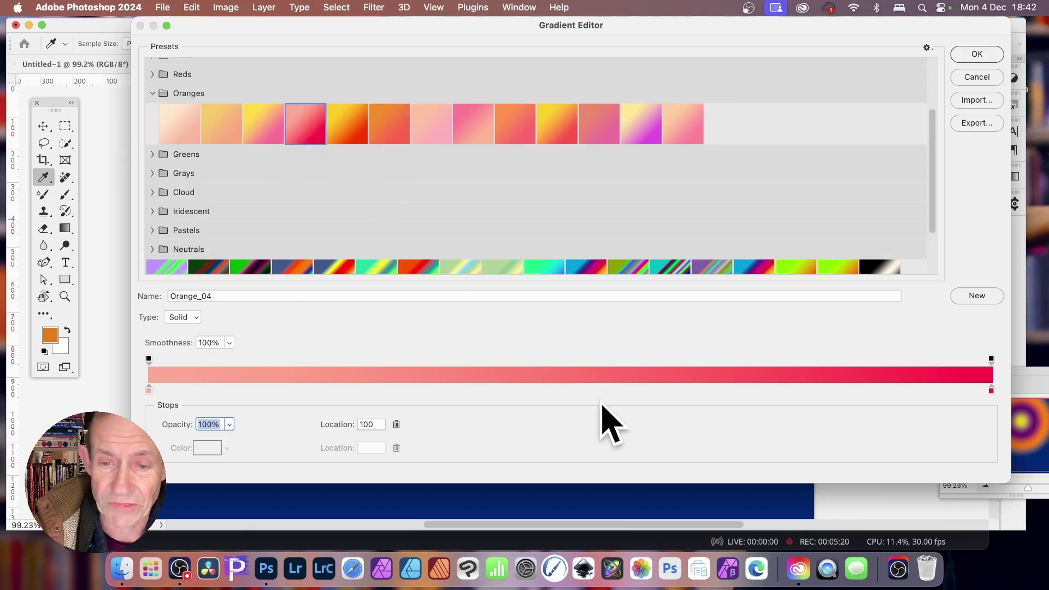
pyautogui.click(585, 389)
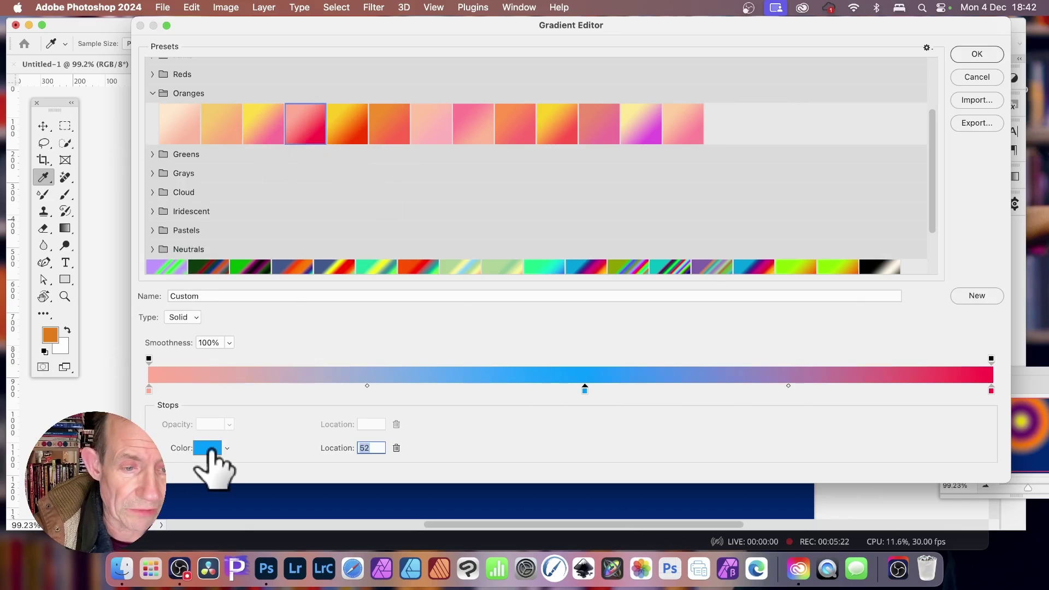
pyautogui.click(208, 448)
pyautogui.click(666, 357)
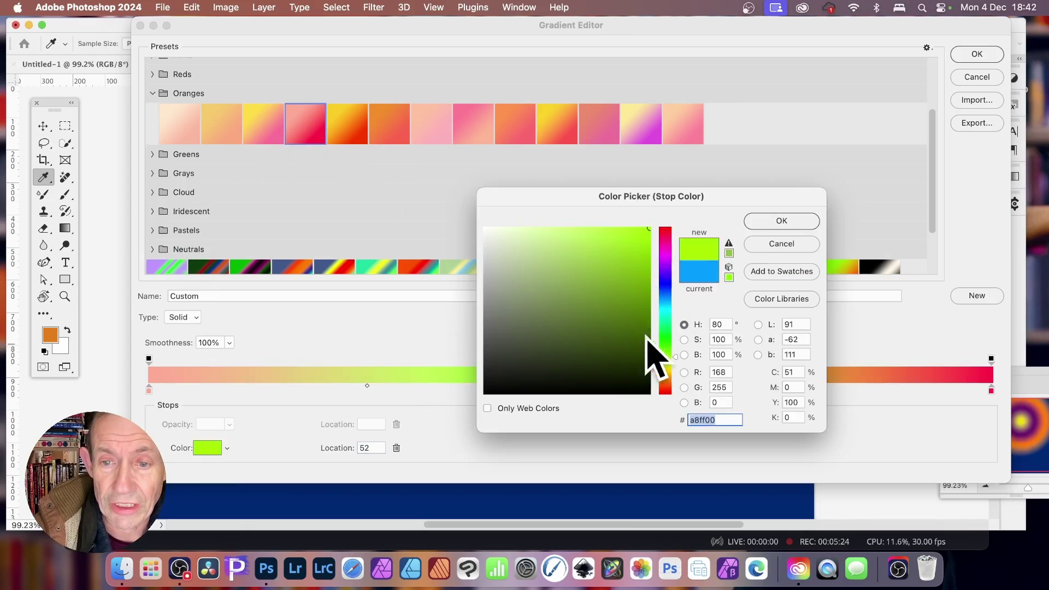
pyautogui.click(792, 221)
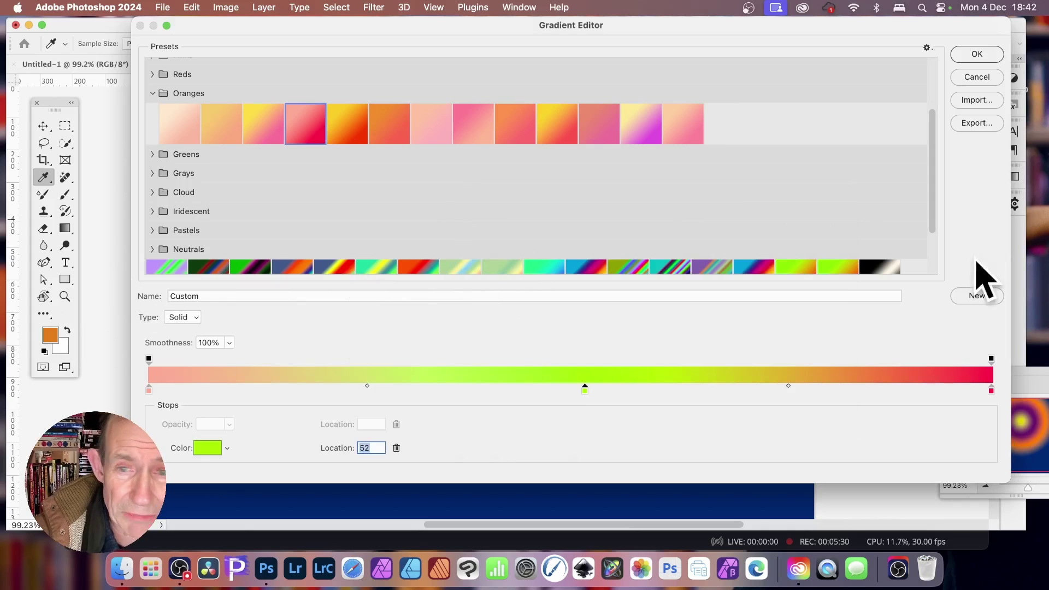
# Save the pink-green-red gradient as a preset at the end of the custom presets and close the editor
pyautogui.click(978, 296)
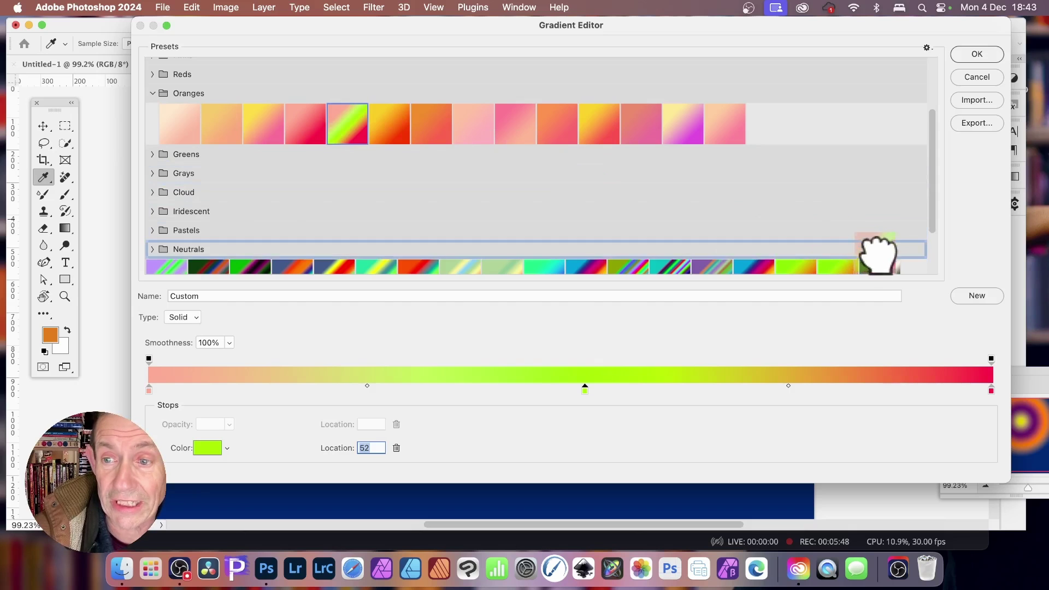
pyautogui.scroll(-1, 880, 268)
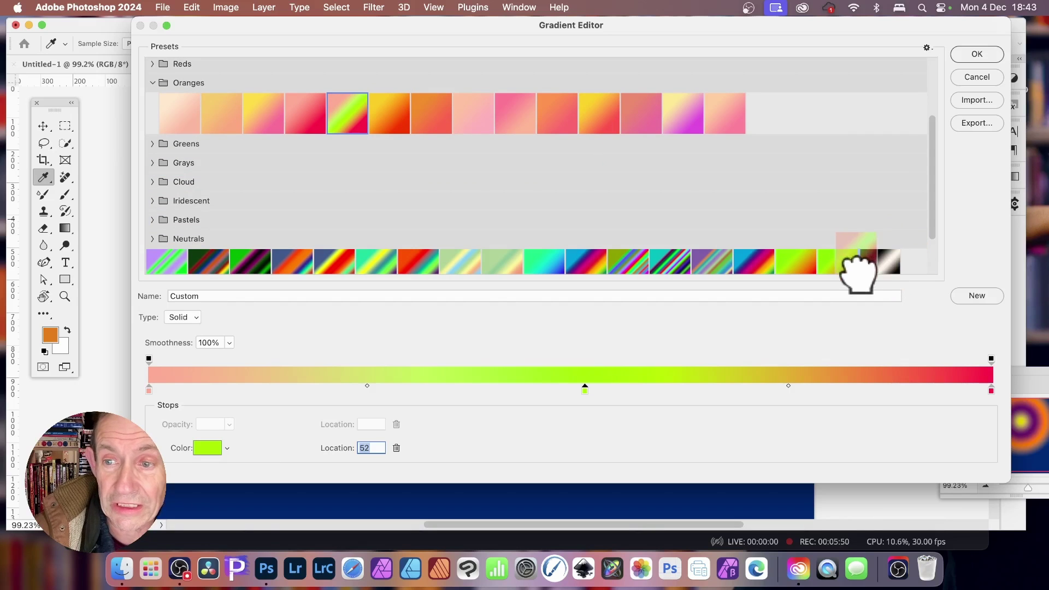
pyautogui.moveTo(854, 260); pyautogui.dragTo(842, 261)
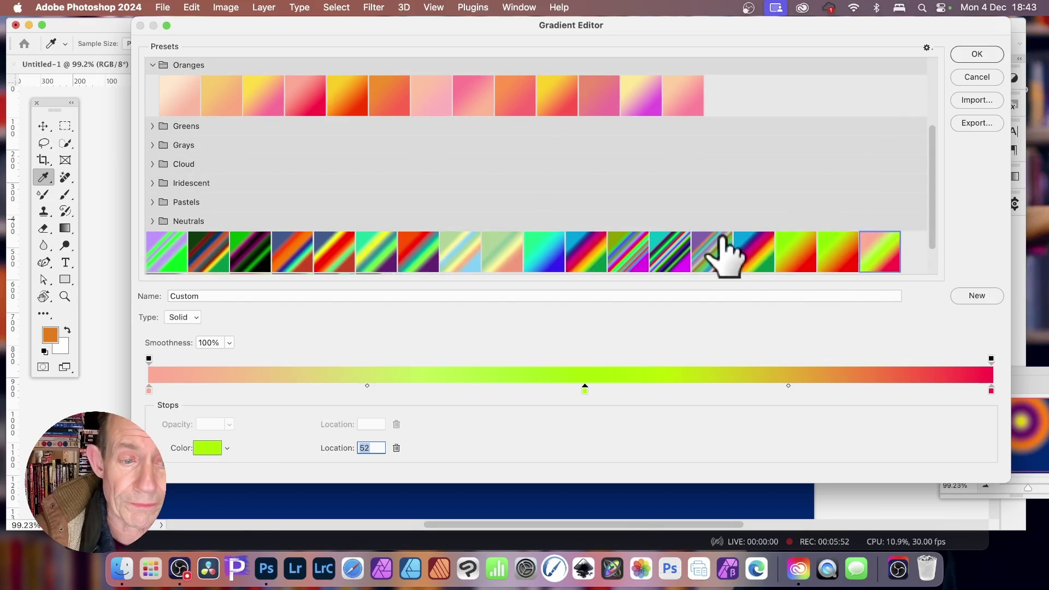
pyautogui.click(976, 55)
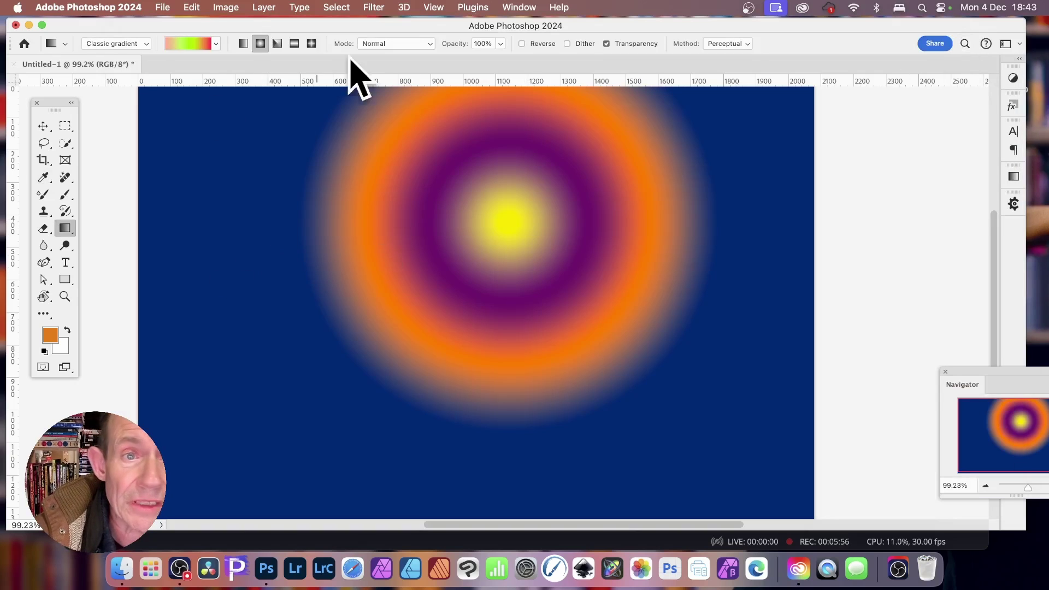
# Fill the canvas with a diagonal linear pink-green-red gradient
pyautogui.click(243, 44)
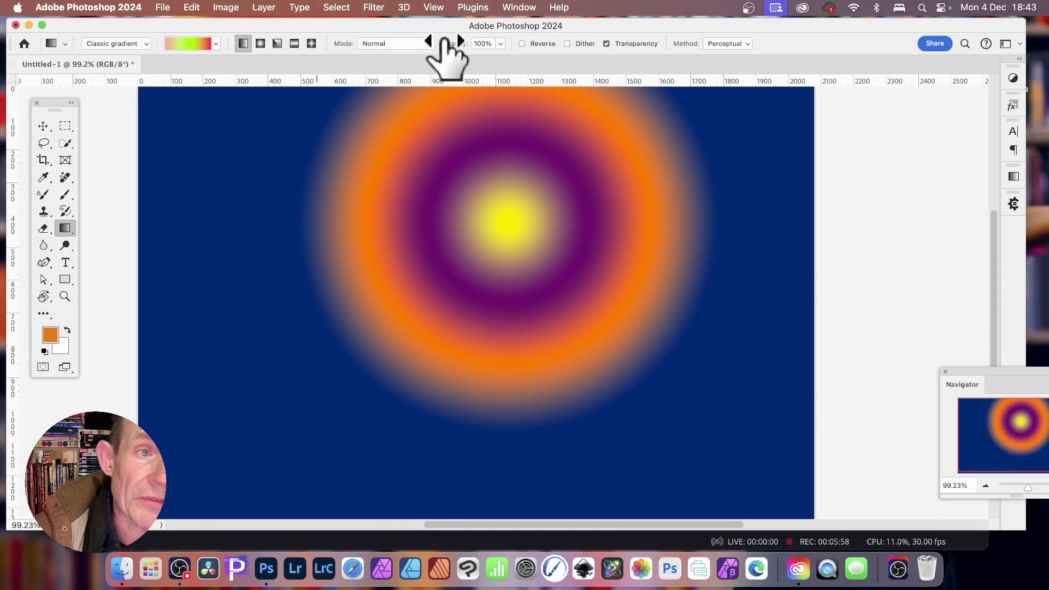
pyautogui.moveTo(504, 238); pyautogui.dragTo(585, 286)
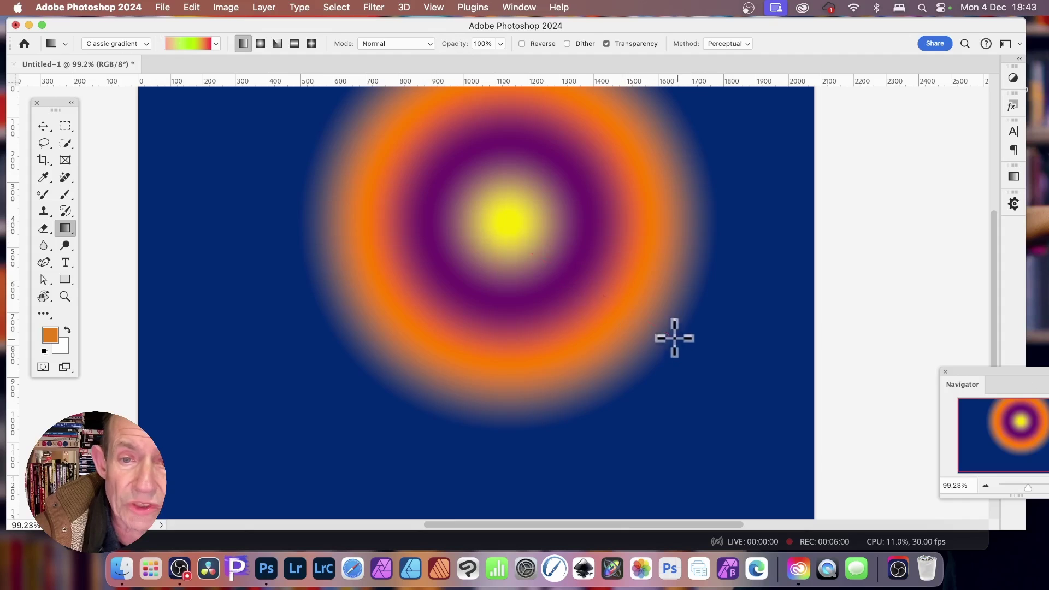
pyautogui.moveTo(674, 338); pyautogui.dragTo(672, 337)
pyautogui.moveTo(453, 232); pyautogui.dragTo(675, 328)
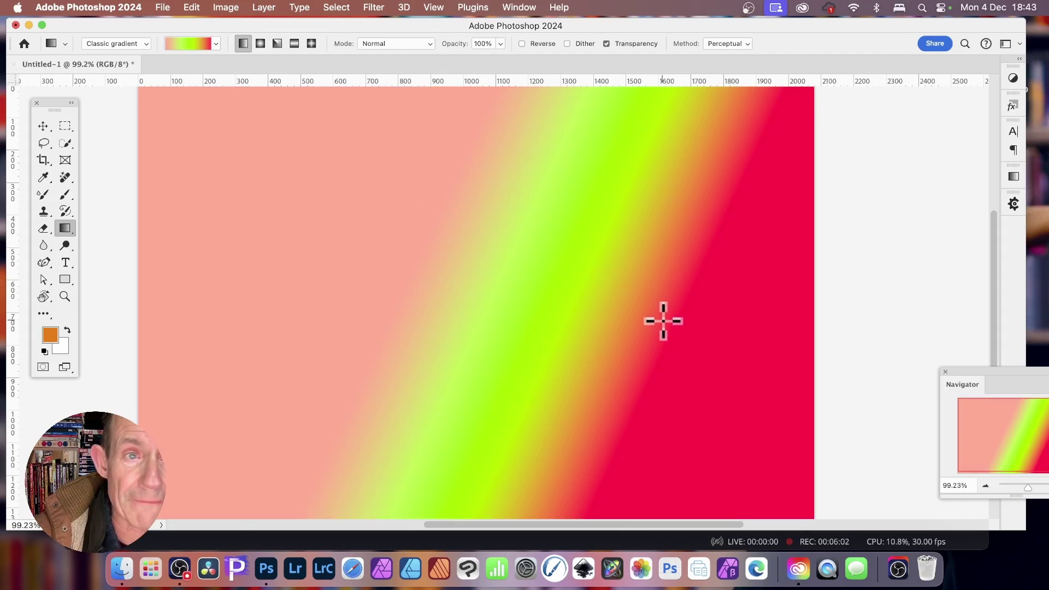
# Try radial, angle and reflected styles, then draw a diamond gradient on the canvas
pyautogui.click(260, 43)
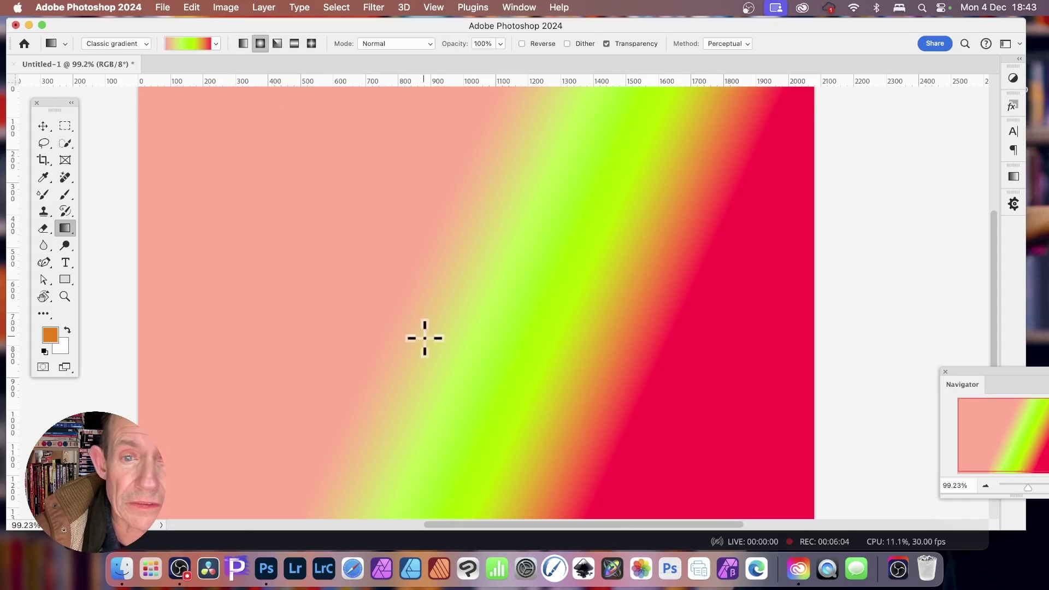
pyautogui.moveTo(425, 339); pyautogui.dragTo(497, 146)
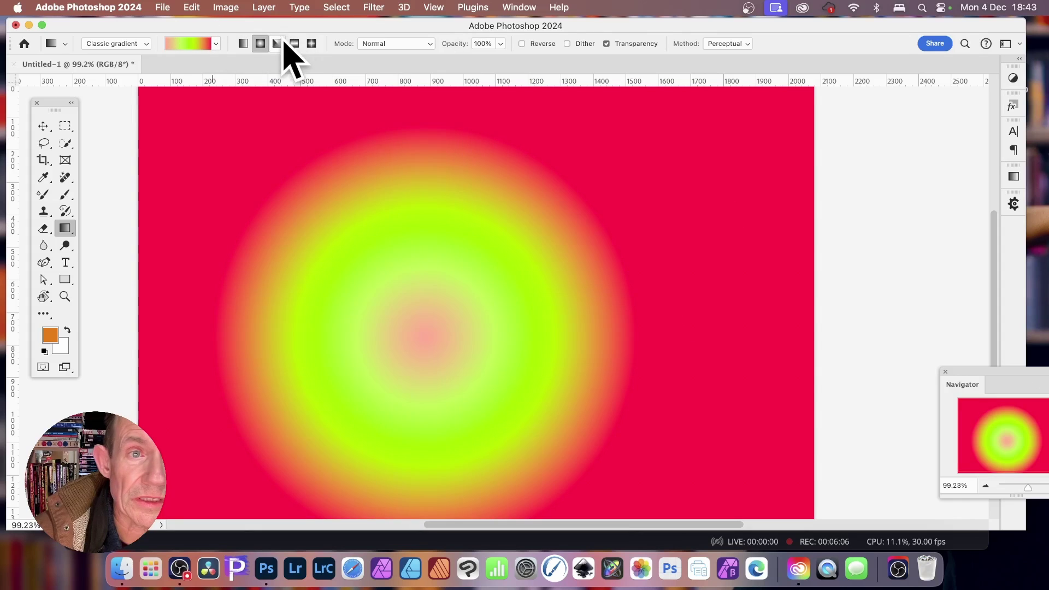
pyautogui.moveTo(408, 289); pyautogui.dragTo(602, 369)
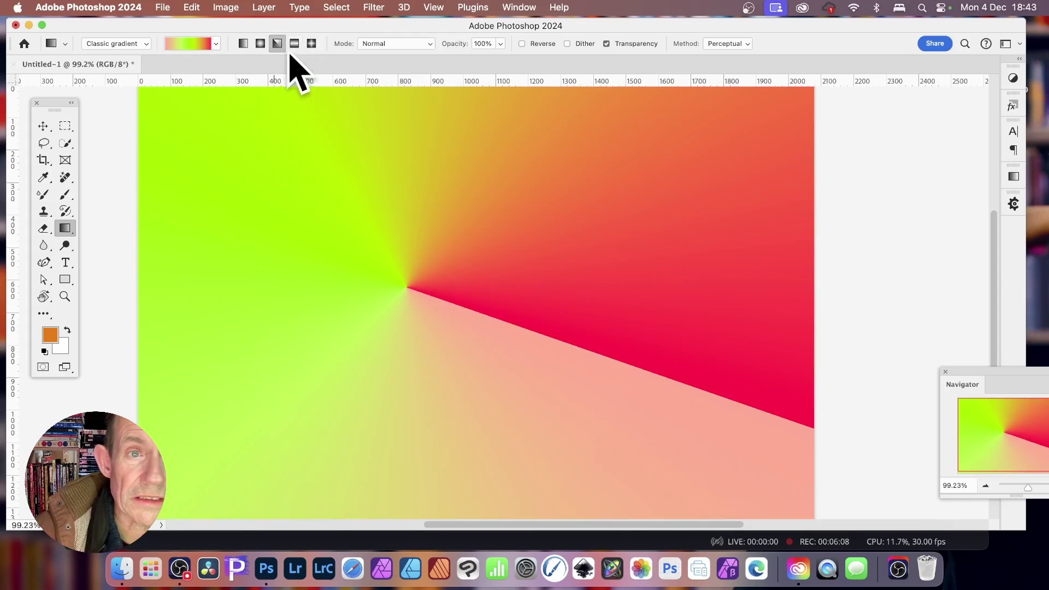
pyautogui.moveTo(499, 195); pyautogui.dragTo(558, 389)
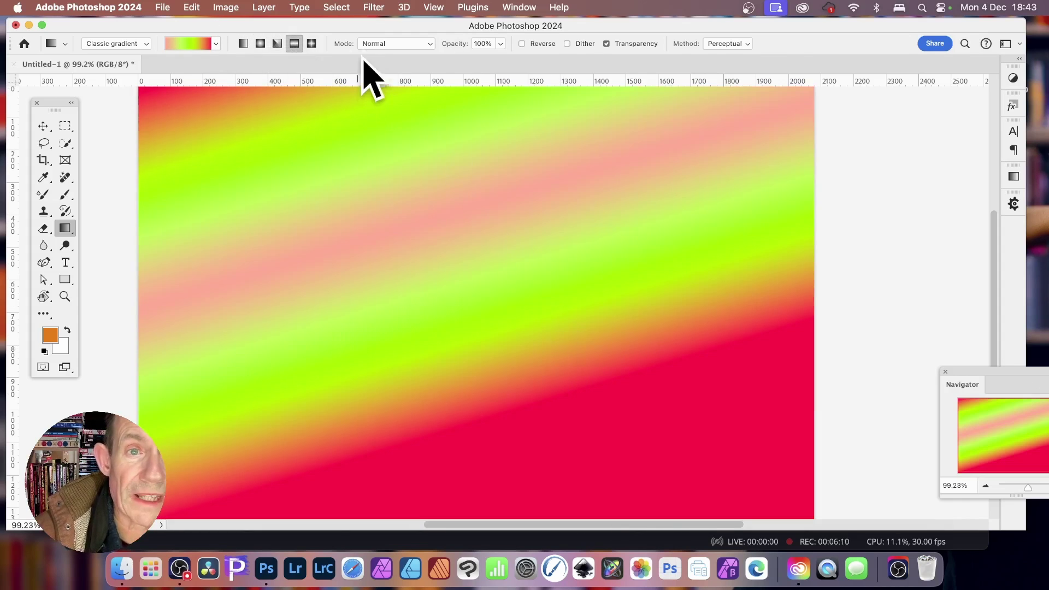
pyautogui.click(312, 43)
pyautogui.moveTo(461, 263); pyautogui.dragTo(506, 385)
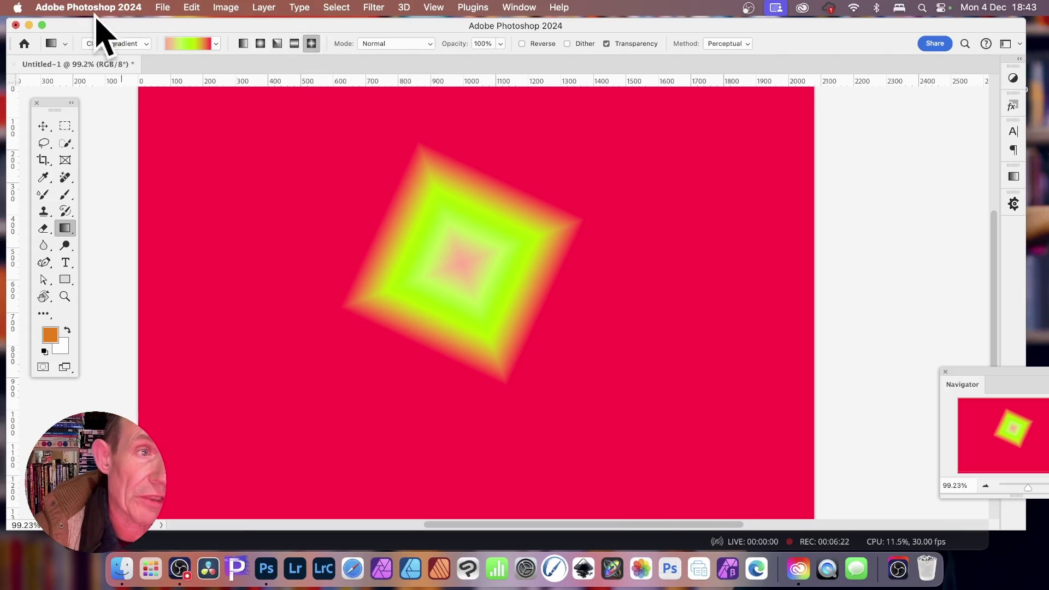
# Save the current Gradient tool settings as a tool preset named Diamond 1
pyautogui.click(66, 45)
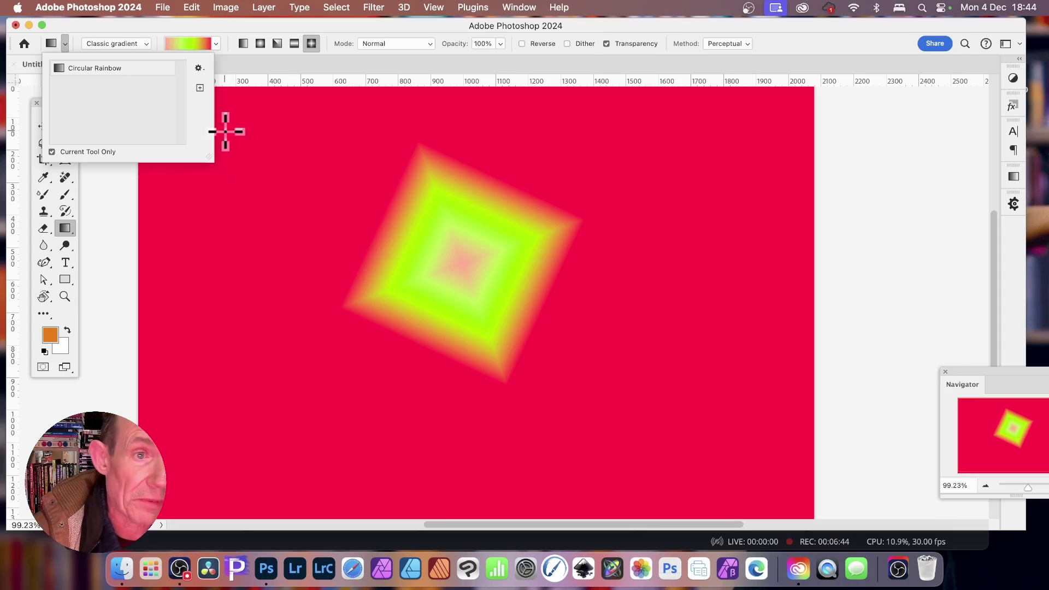
pyautogui.click(200, 88)
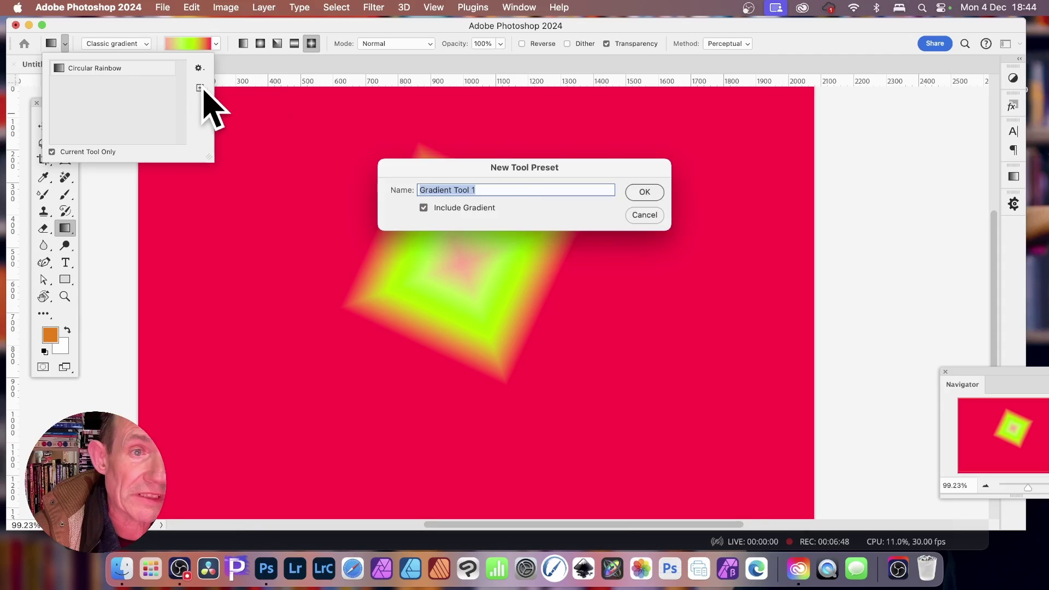
pyautogui.write('Diamond')
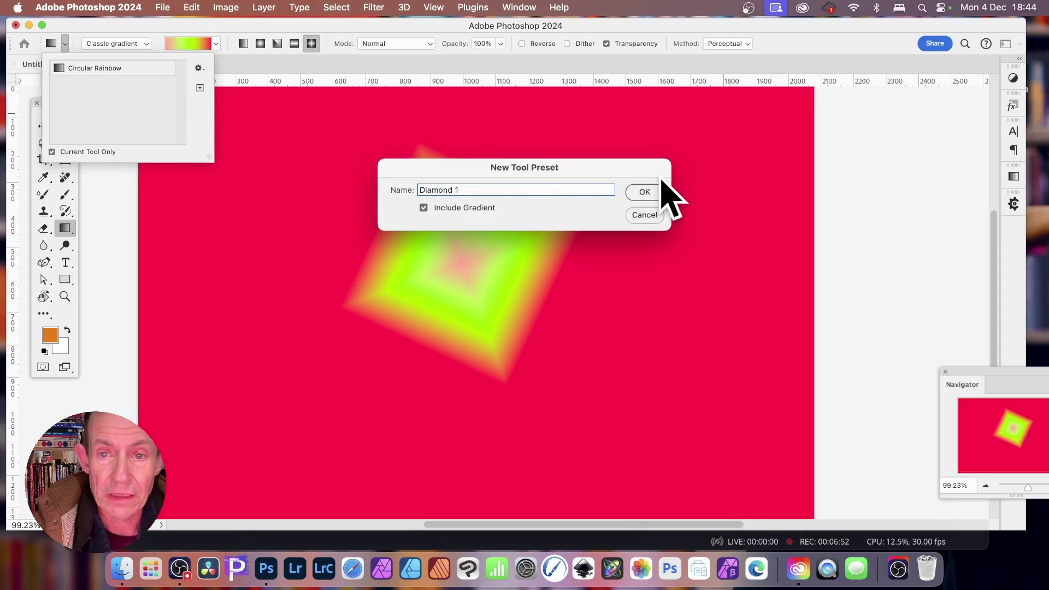
pyautogui.click(646, 191)
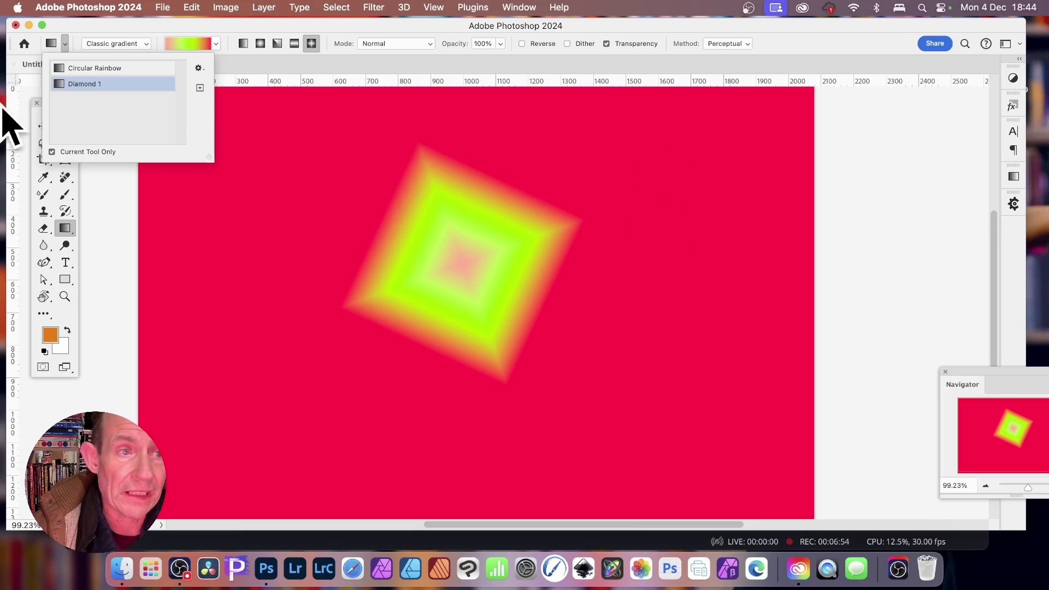
# Test the Circular Rainbow preset, then redraw a larger diamond gradient with Diamond 1
pyautogui.click(94, 68)
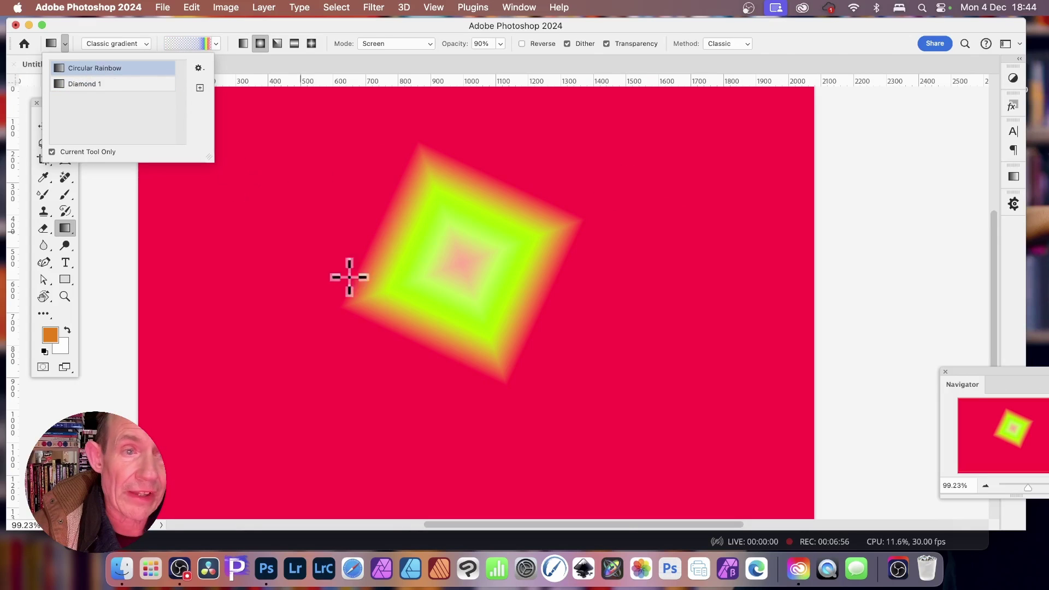
pyautogui.moveTo(416, 264); pyautogui.dragTo(599, 327)
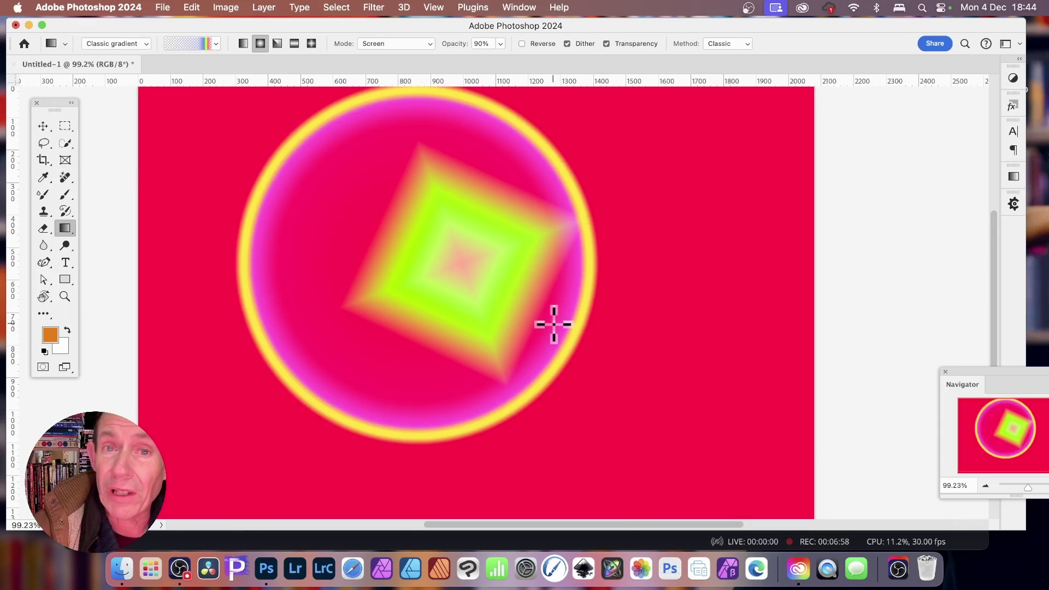
pyautogui.click(65, 44)
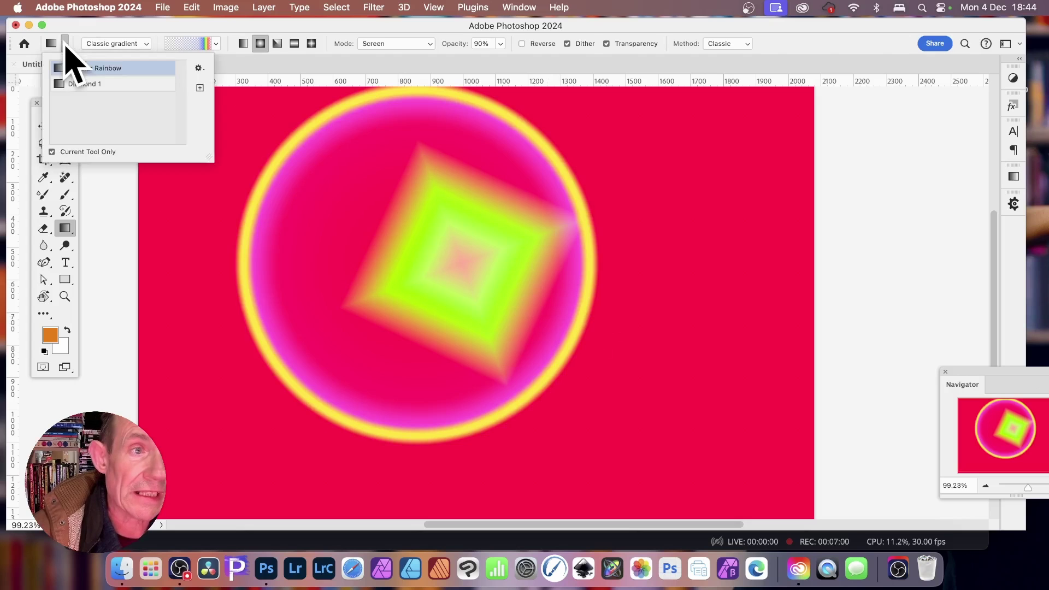
pyautogui.click(82, 85)
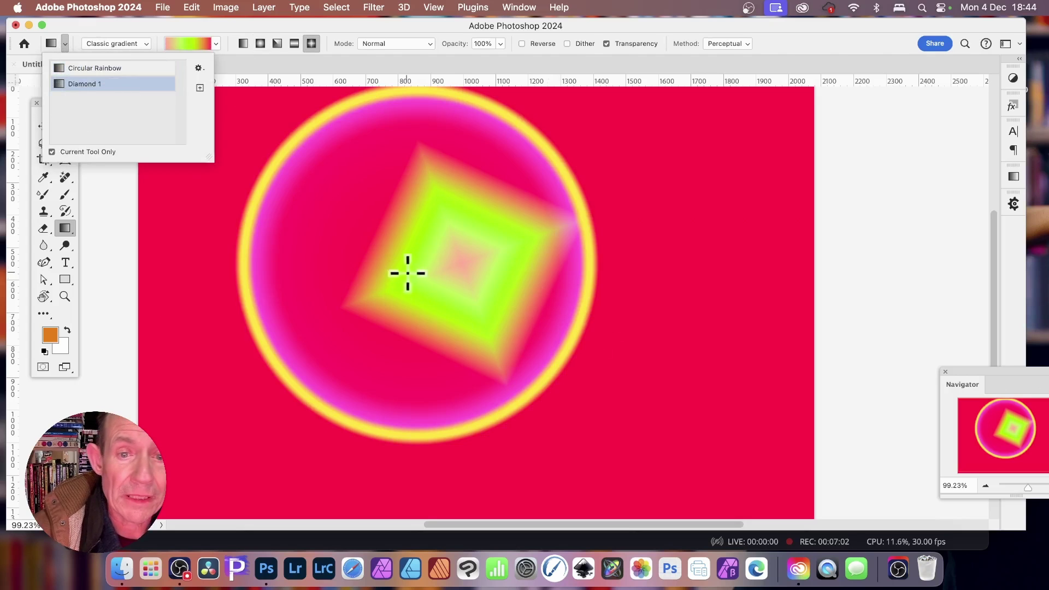
pyautogui.moveTo(408, 271); pyautogui.dragTo(523, 344)
pyautogui.moveTo(460, 428); pyautogui.dragTo(591, 224)
pyautogui.moveTo(387, 270); pyautogui.dragTo(624, 409)
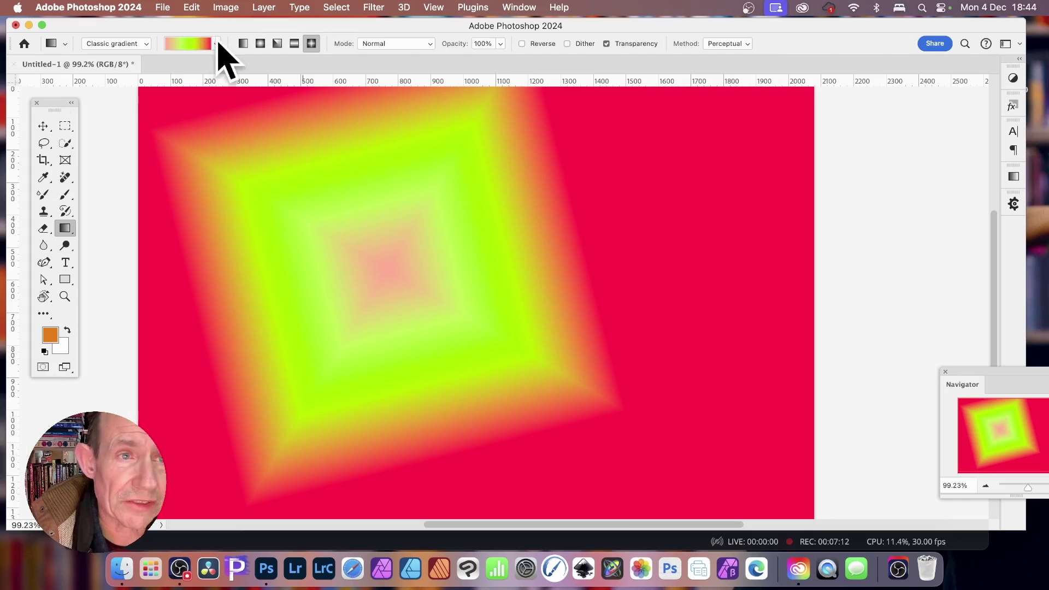
# Draw an editable diamond Gradient fill, reposition and enlarge it, and add an orange stop near the centre
pyautogui.click(127, 45)
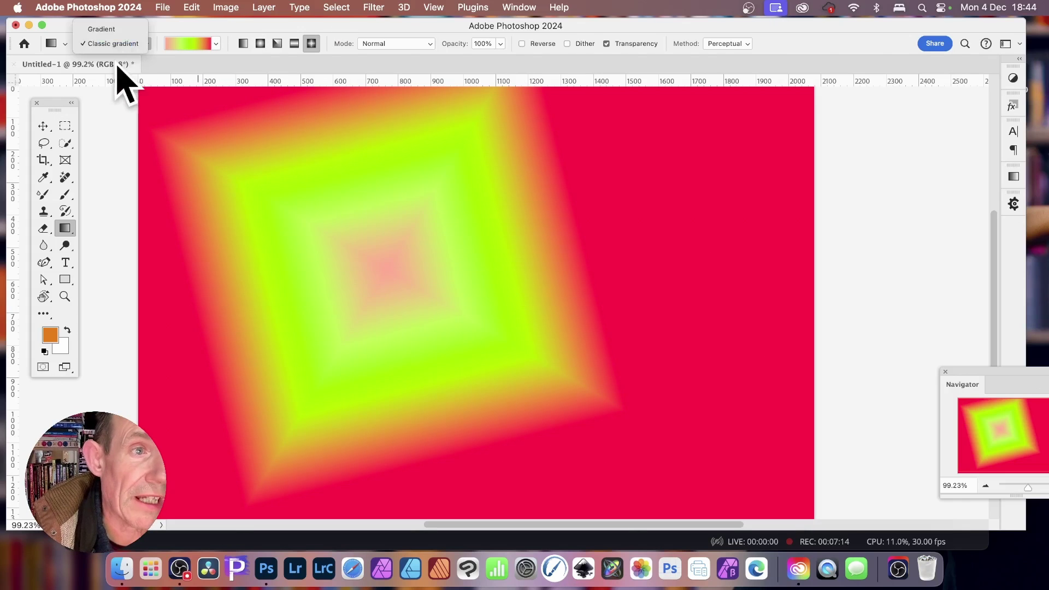
pyautogui.click(123, 30)
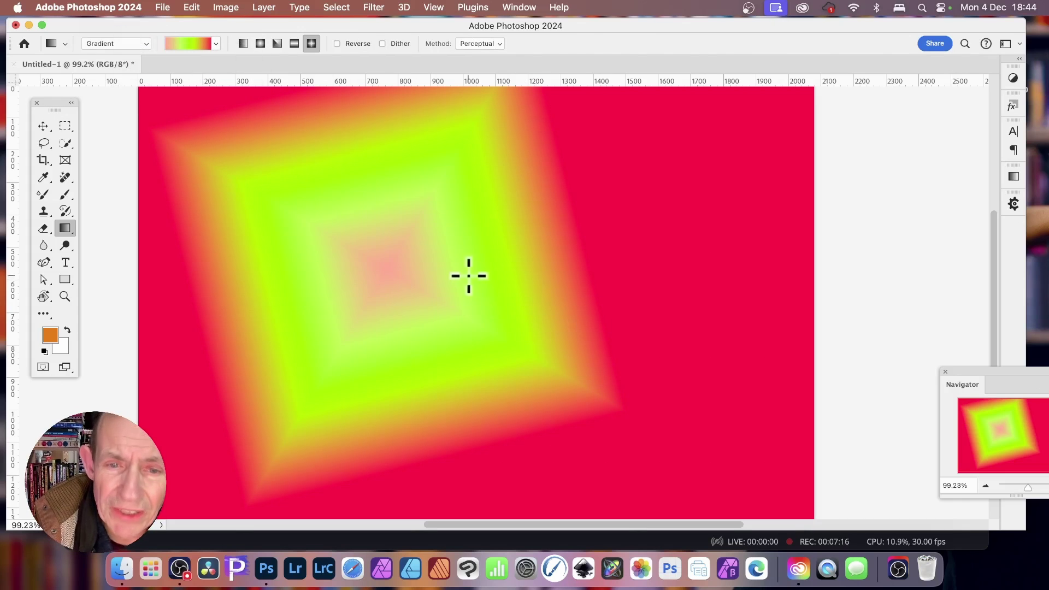
pyautogui.moveTo(492, 283); pyautogui.dragTo(679, 383)
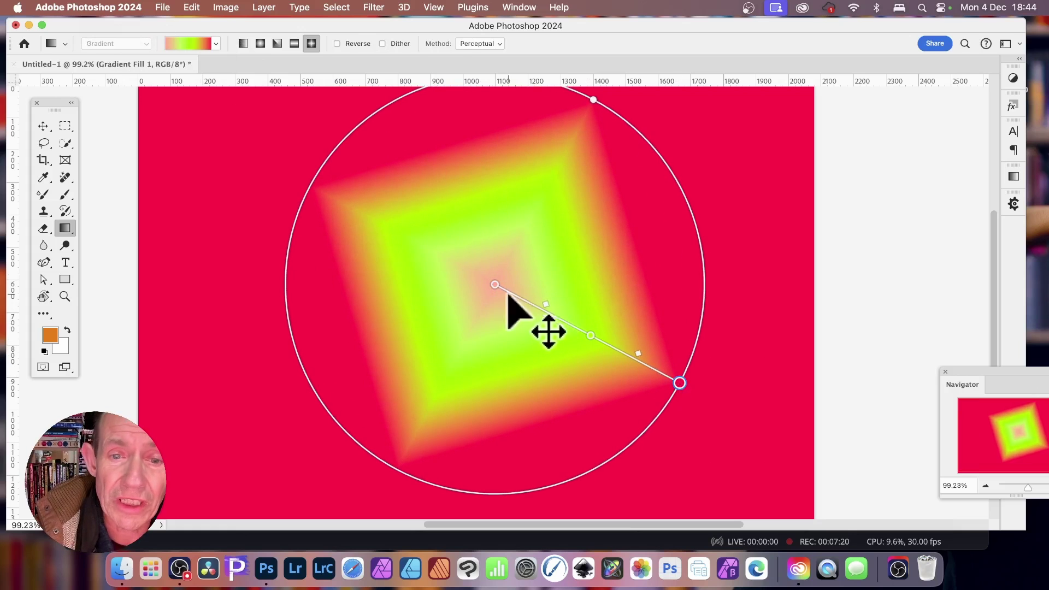
pyautogui.moveTo(496, 284); pyautogui.dragTo(442, 261)
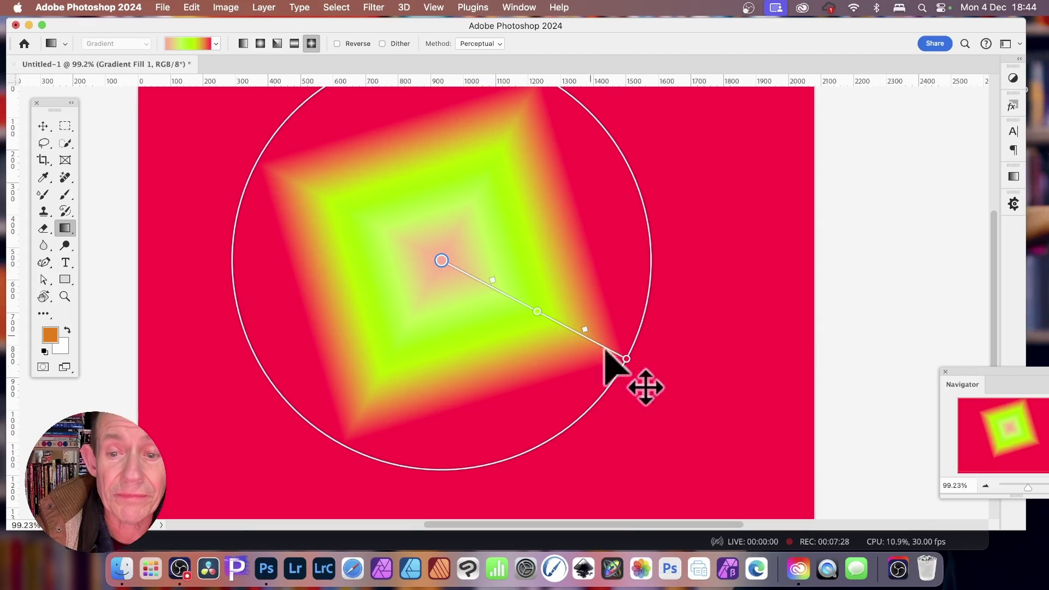
pyautogui.moveTo(627, 359); pyautogui.dragTo(760, 420)
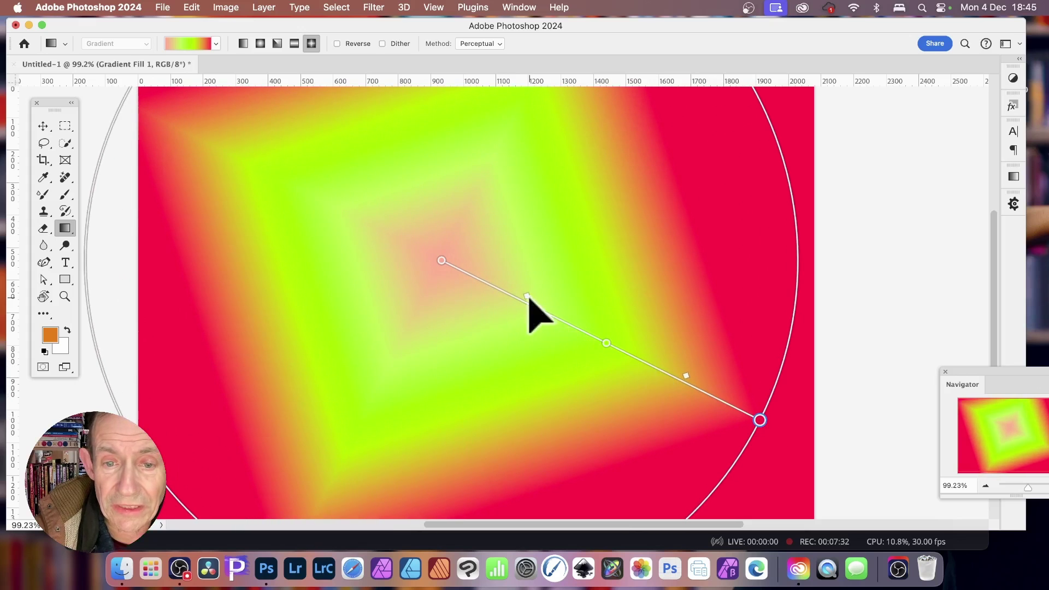
pyautogui.click(494, 293)
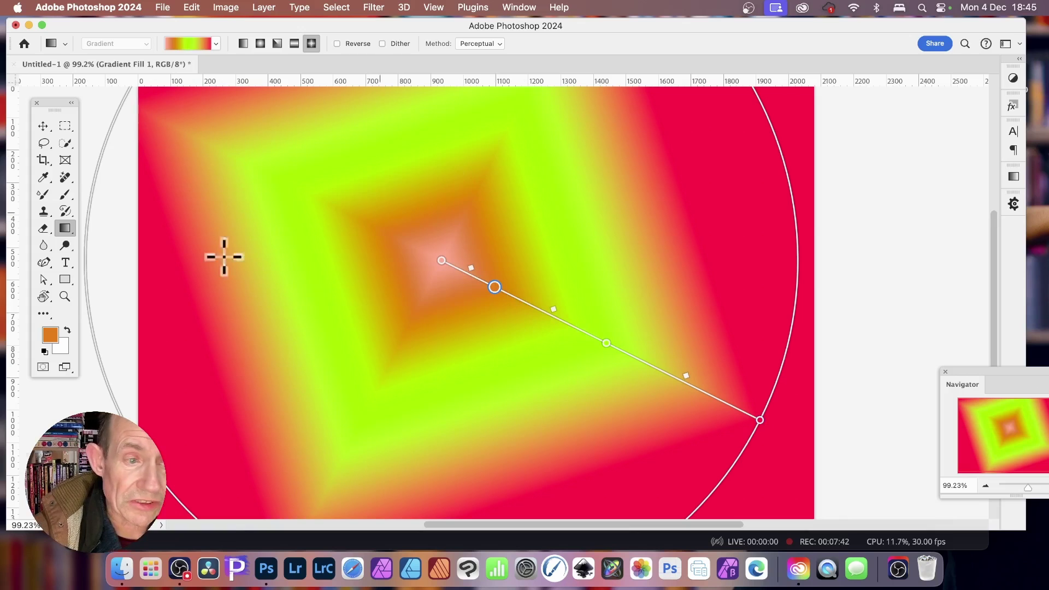
pyautogui.press('d')
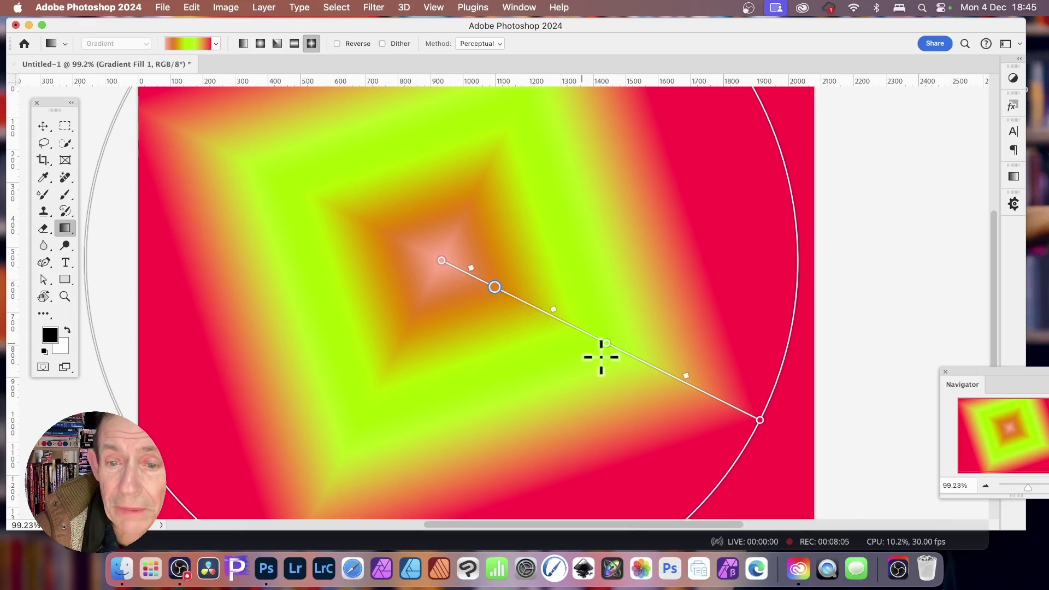
# Change the orange colour stop to near-black
pyautogui.doubleClick(494, 287)
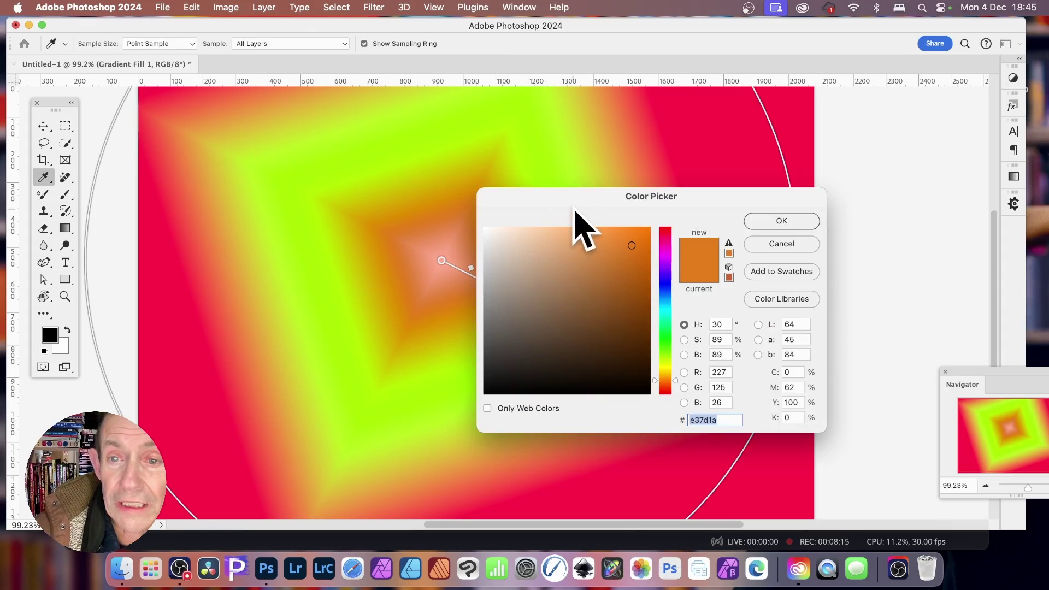
pyautogui.moveTo(687, 188); pyautogui.dragTo(618, 182)
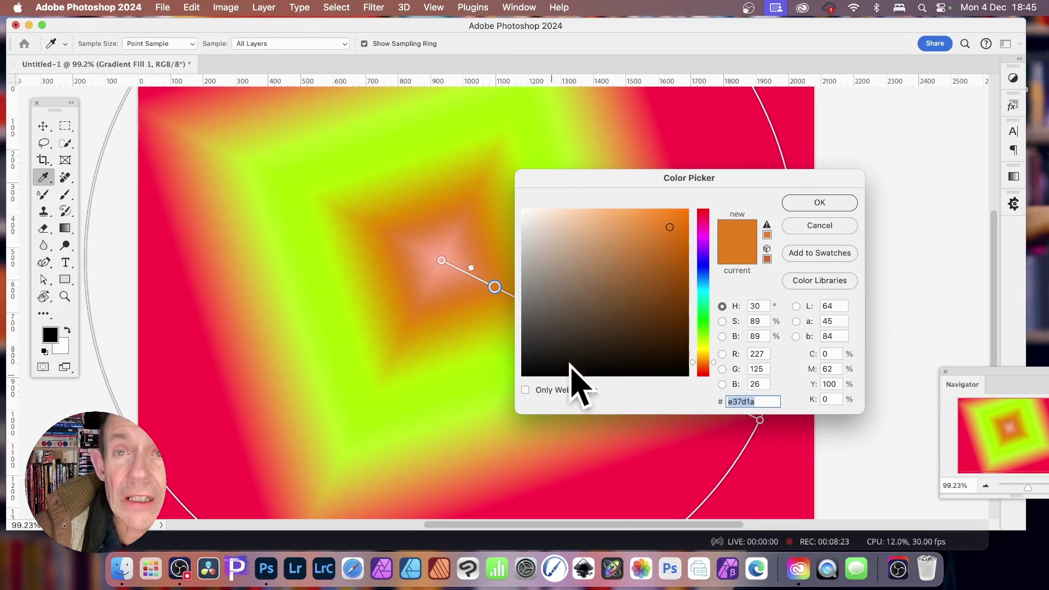
pyautogui.click(536, 359)
pyautogui.moveTo(536, 359)
pyautogui.mouseDown()
pyautogui.moveTo(525, 370)
pyautogui.moveTo(545, 339)
pyautogui.moveTo(531, 371)
pyautogui.mouseUp()
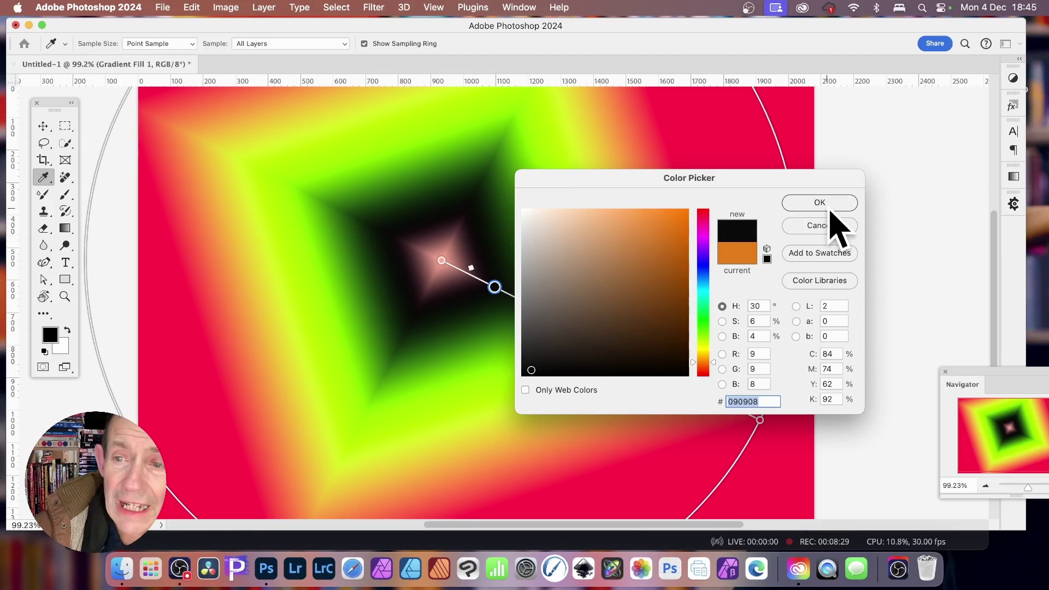
pyautogui.click(830, 205)
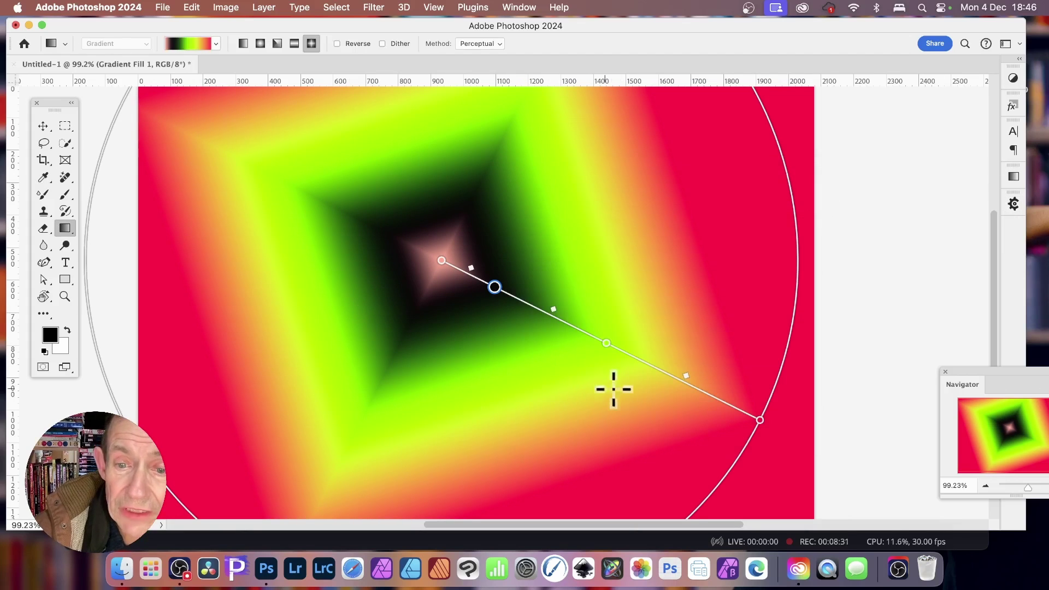
# Shift the black stop outward and change the green stop's hue to cyan
pyautogui.moveTo(607, 345); pyautogui.dragTo(626, 354)
pyautogui.doubleClick(626, 352)
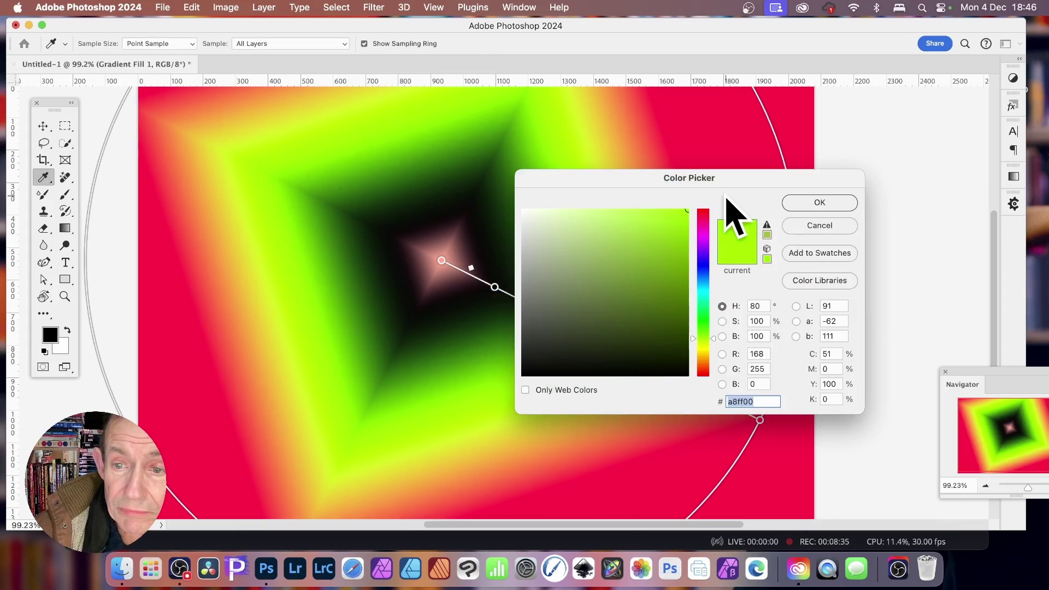
pyautogui.click(704, 285)
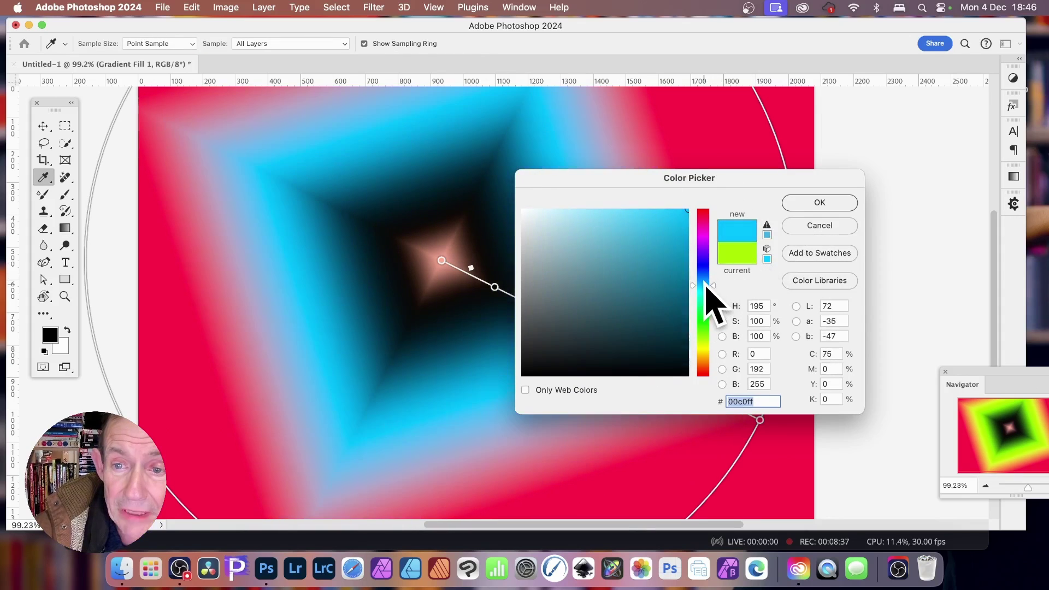
pyautogui.click(821, 203)
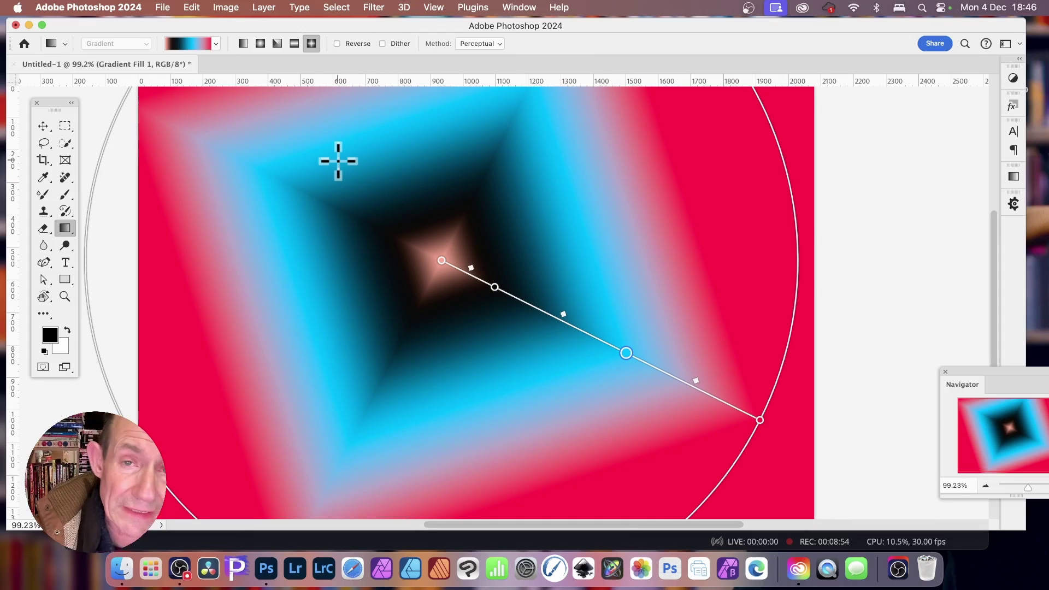
# Show the Gradients panel from the Window menu and open the options-bar gradient preset picker
pyautogui.click(518, 6)
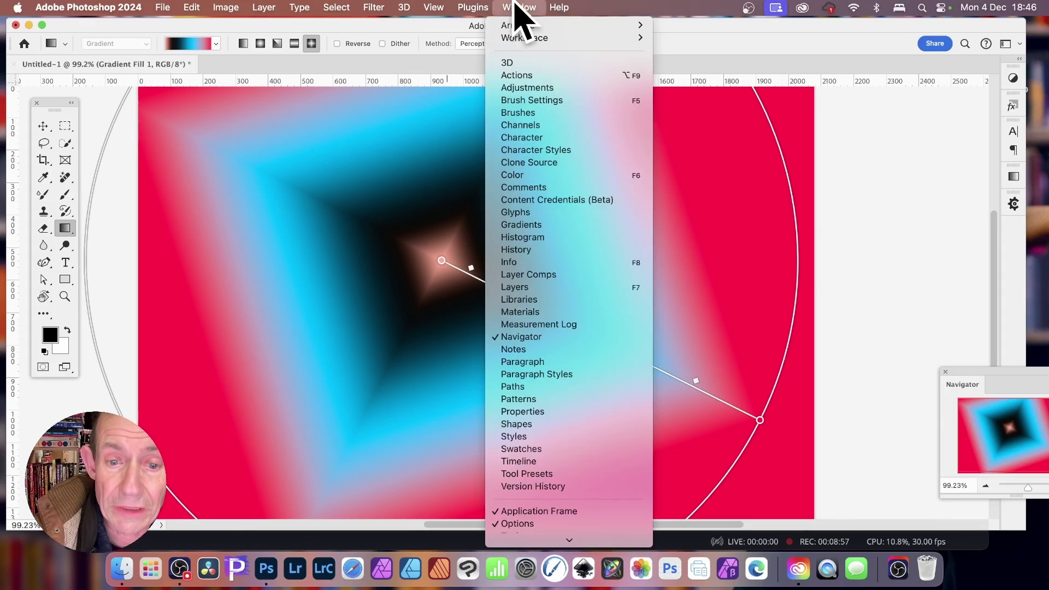
pyautogui.click(556, 225)
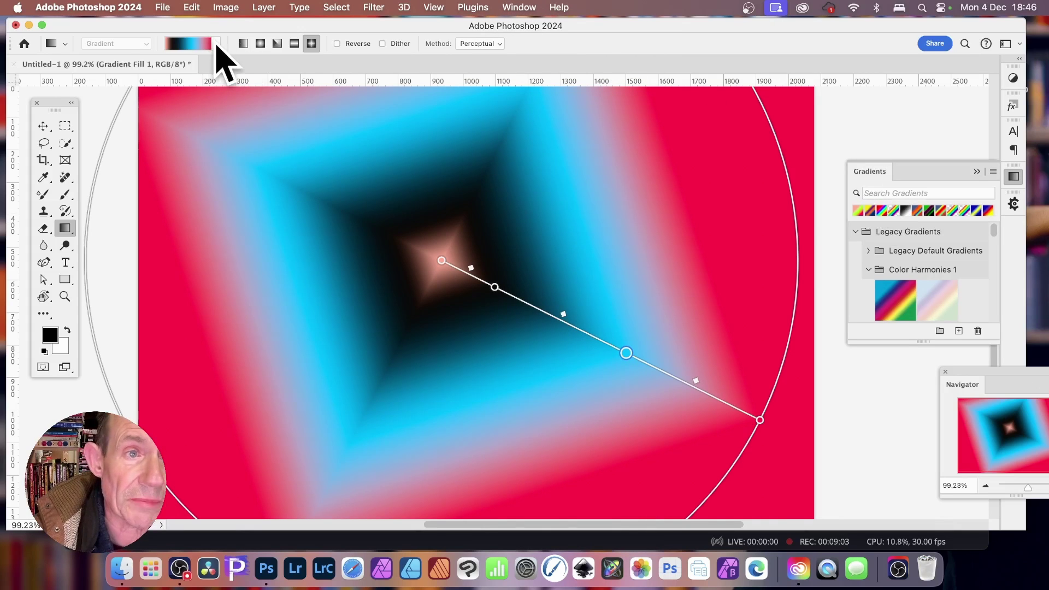
pyautogui.click(216, 45)
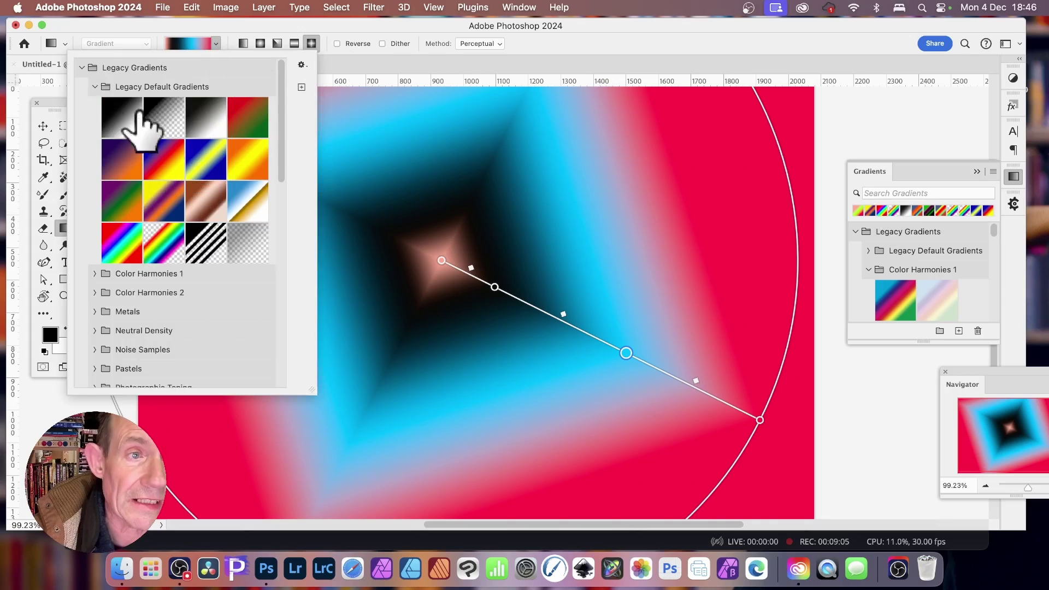
pyautogui.click(191, 43)
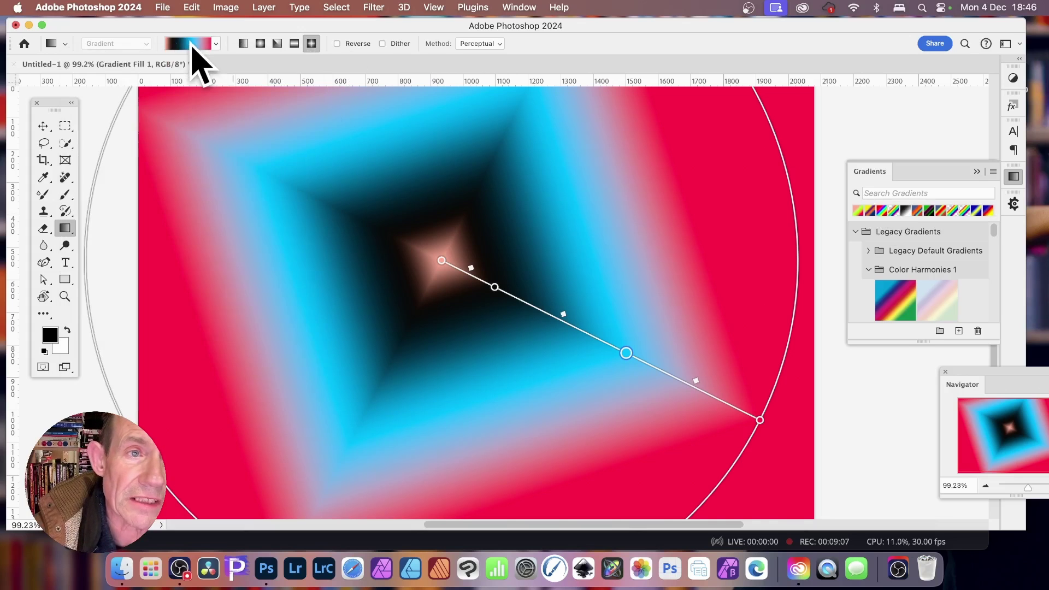
pyautogui.click(192, 44)
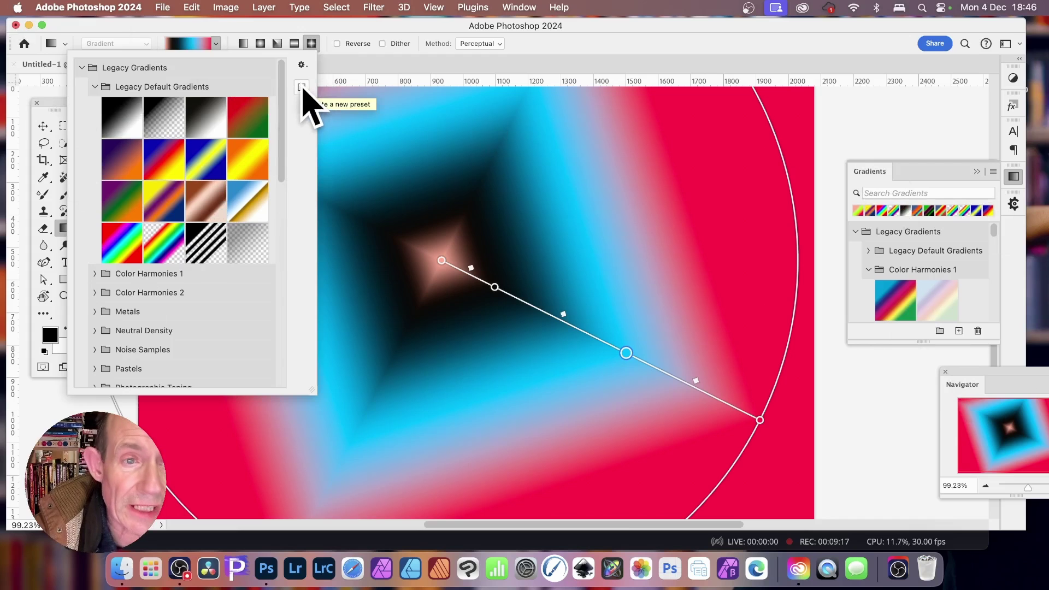
# Save the current peach, black, cyan and red diamond gradient as a new preset named 'xyz'
pyautogui.moveTo(278, 125); pyautogui.dragTo(279, 342)
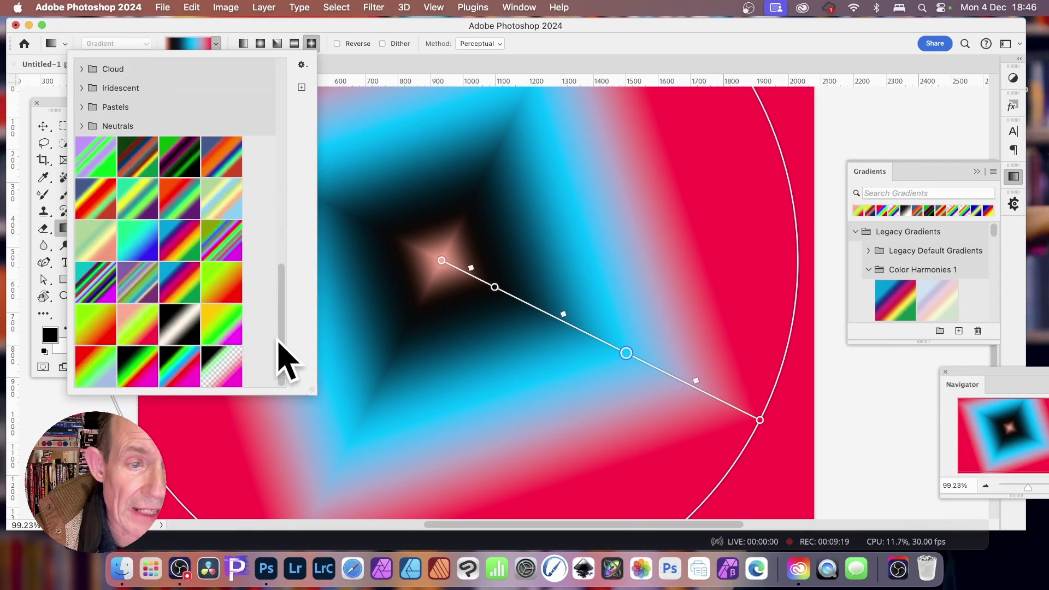
pyautogui.click(302, 87)
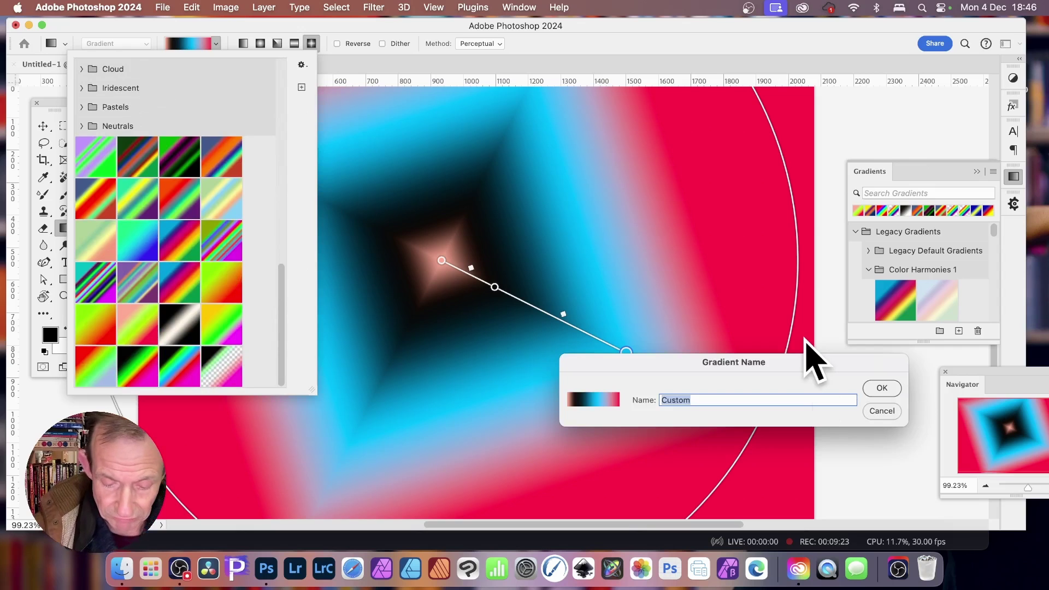
pyautogui.write('x')
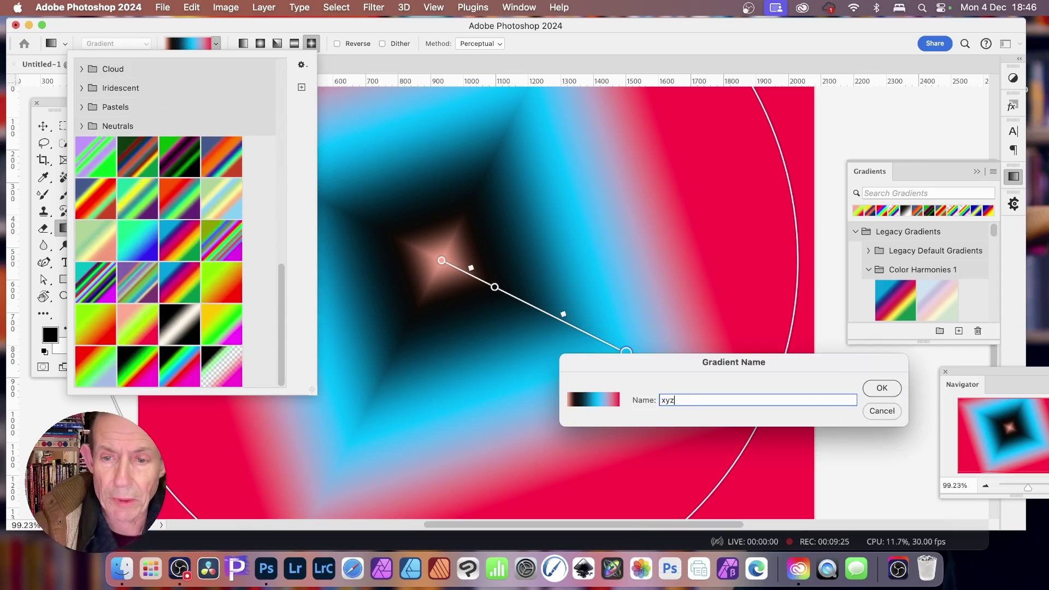
pyautogui.write('yz')
pyautogui.click(882, 388)
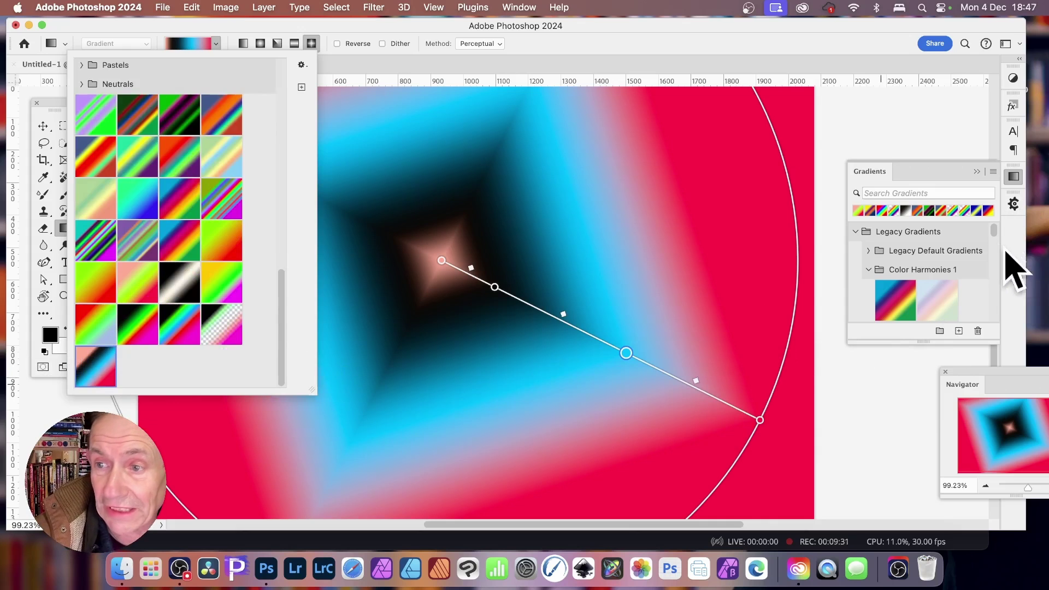
pyautogui.moveTo(994, 234); pyautogui.dragTo(992, 333)
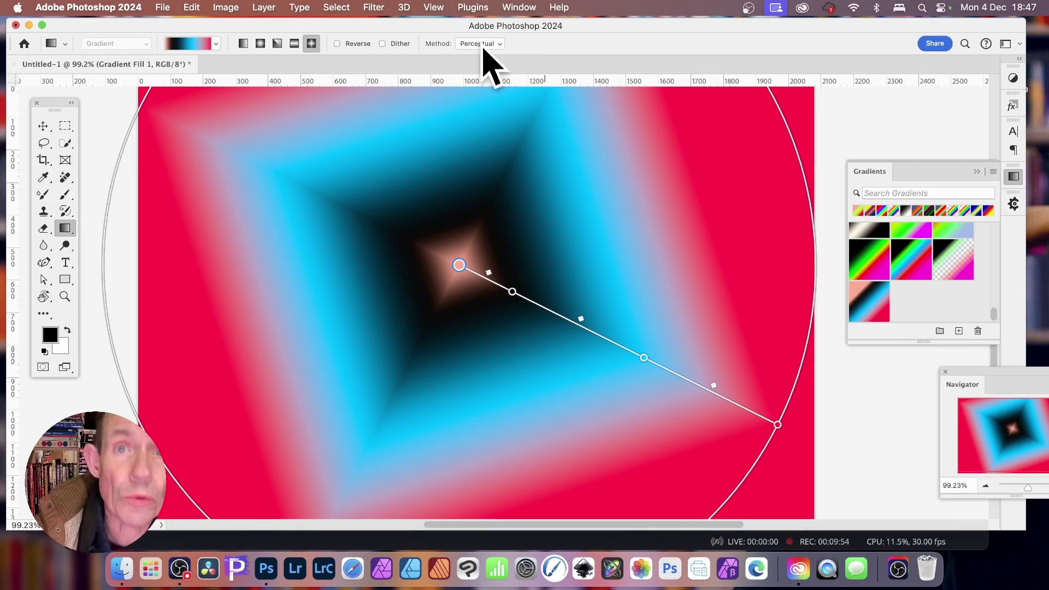
# Open the gradient fill's Properties panel floating over the canvas and move the black stop to 41
pyautogui.click(519, 7)
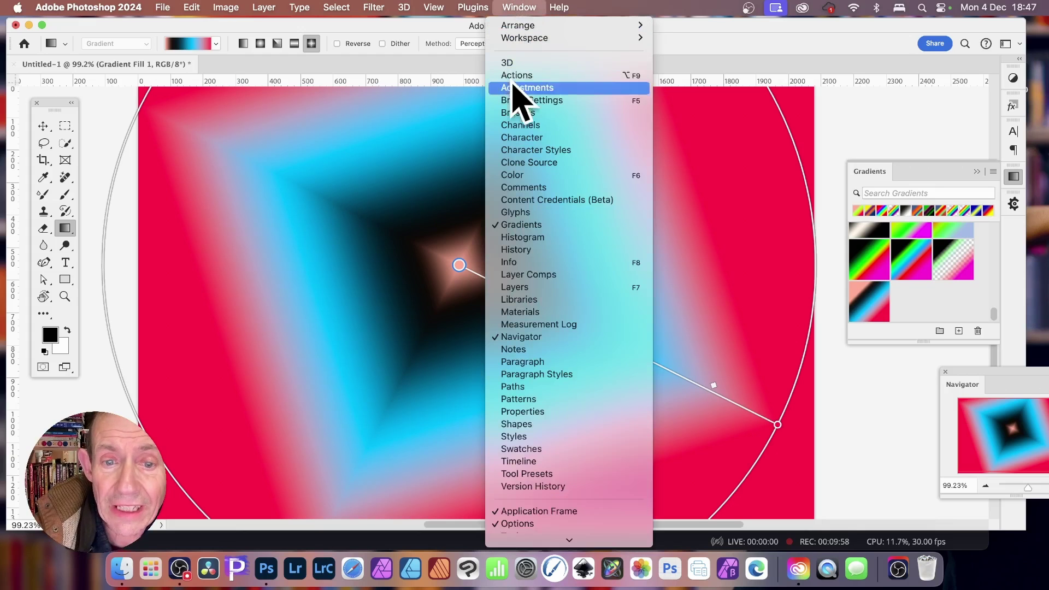
pyautogui.click(533, 412)
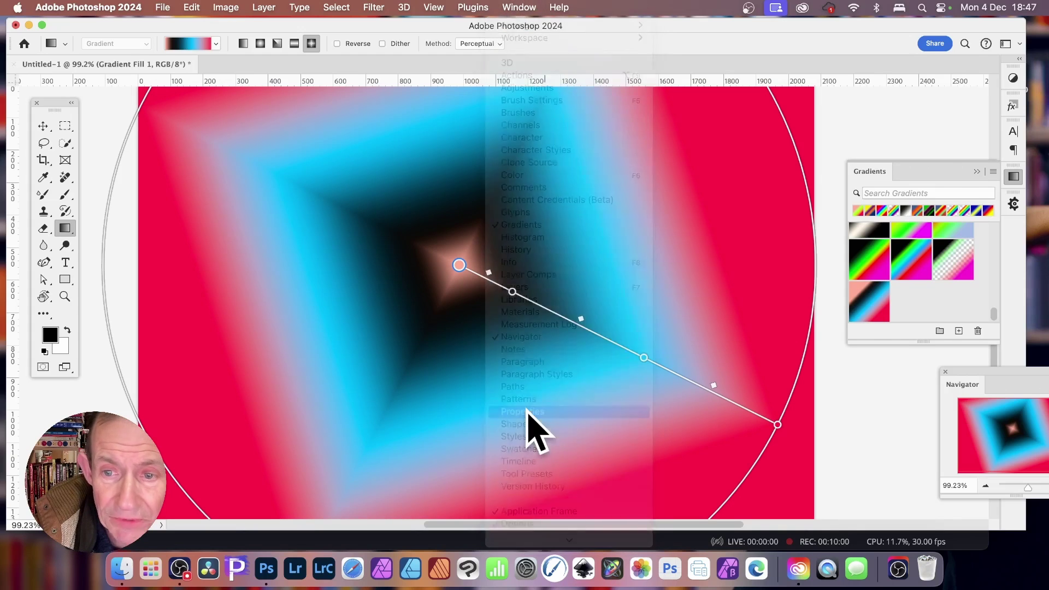
pyautogui.moveTo(944, 93); pyautogui.dragTo(708, 51)
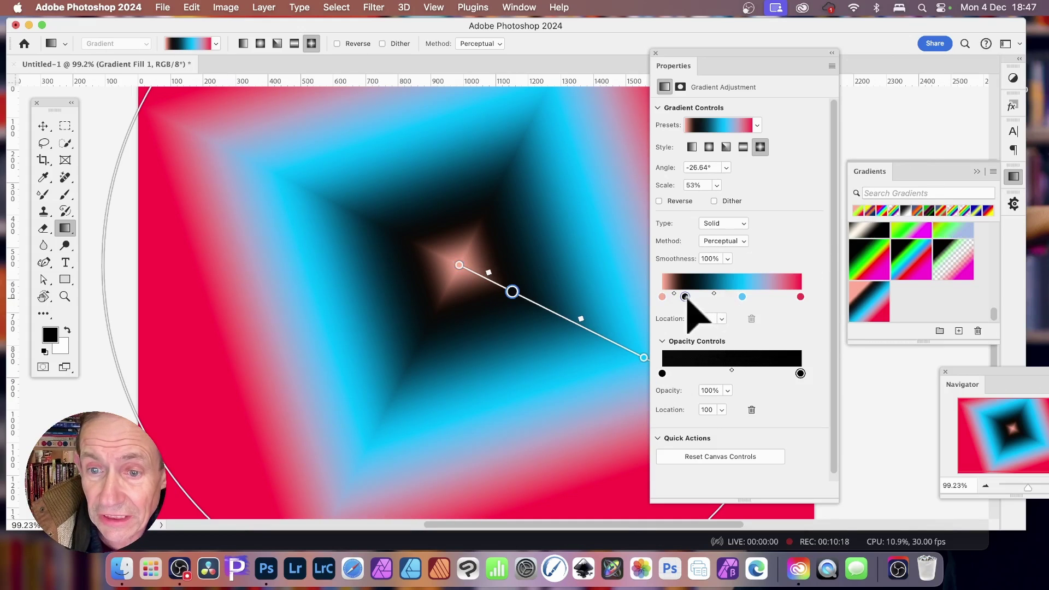
pyautogui.moveTo(687, 297); pyautogui.dragTo(781, 300)
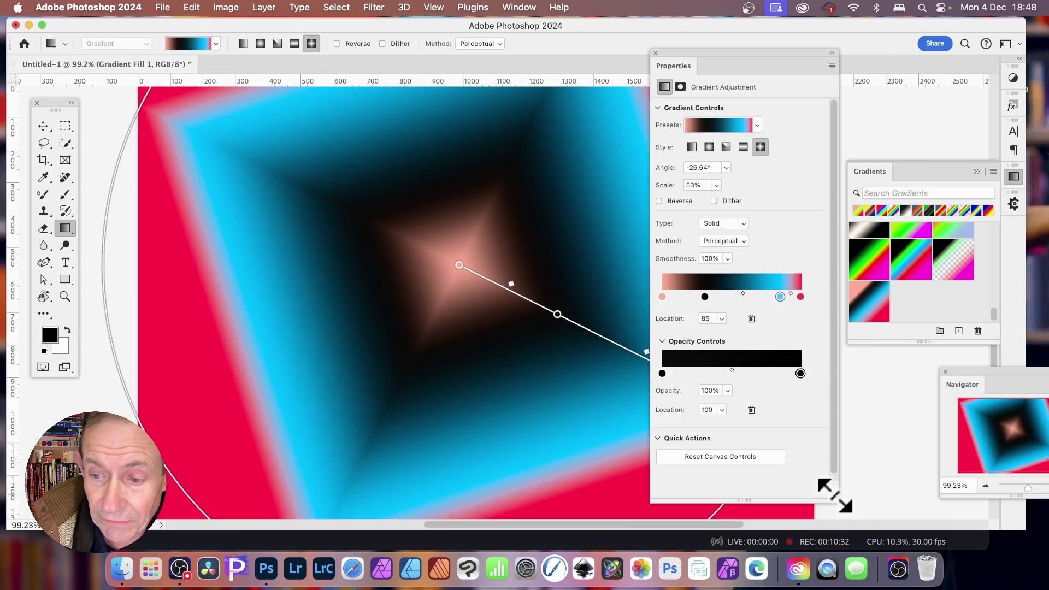
# Move the cyan stop to 85, then add a red fe0909 stop between black and cyan
pyautogui.moveTo(835, 496); pyautogui.dragTo(1007, 487)
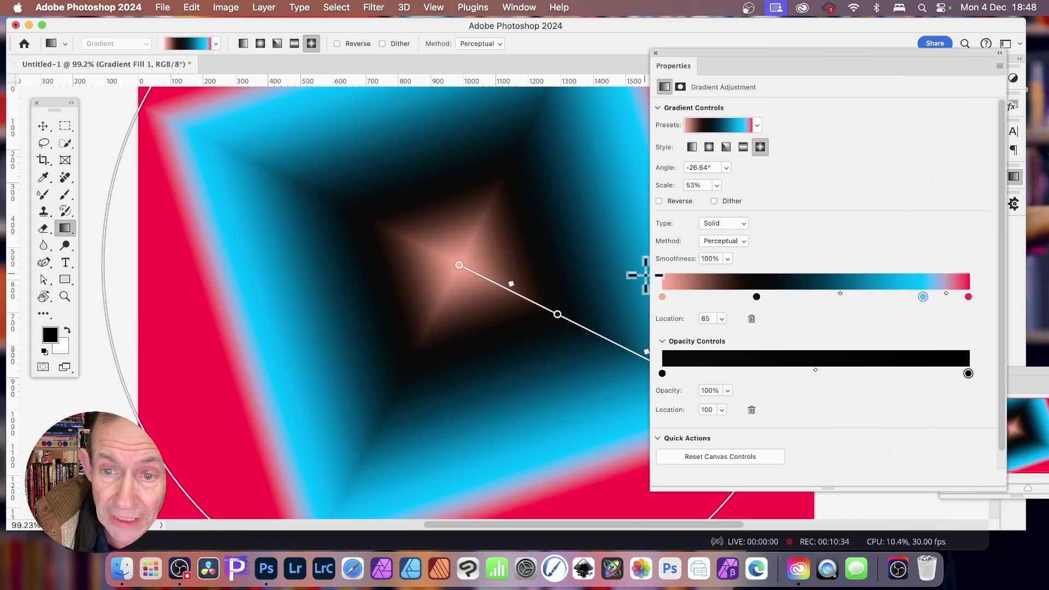
pyautogui.moveTo(647, 275); pyautogui.dragTo(610, 276)
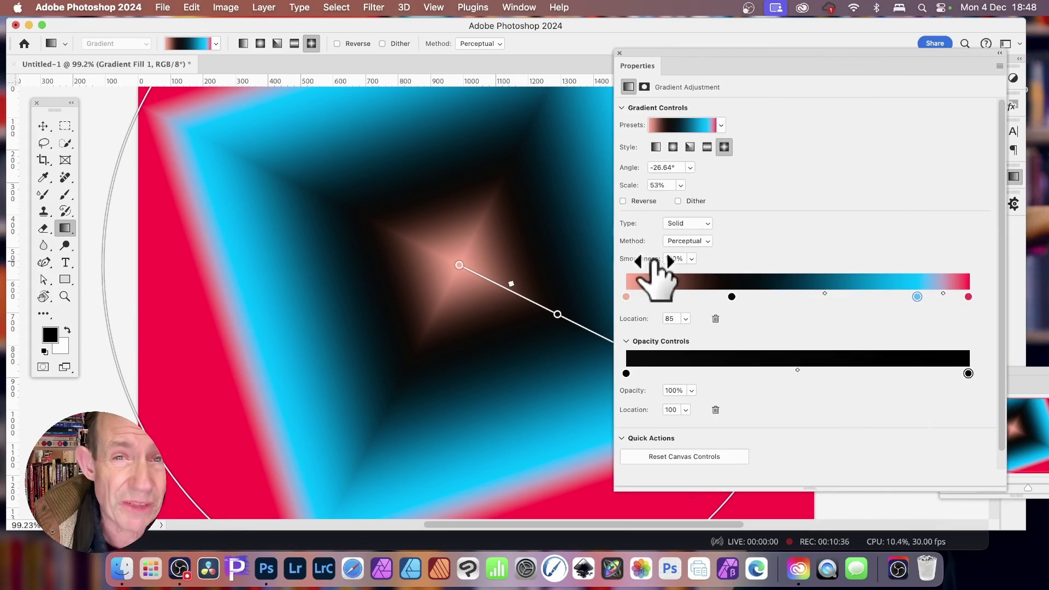
pyautogui.click(677, 297)
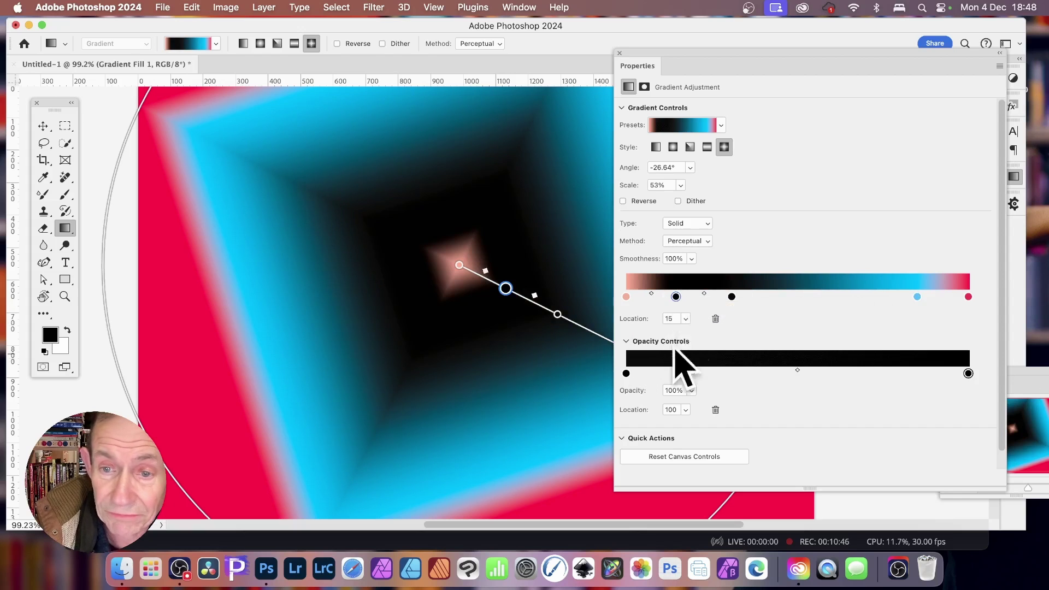
pyautogui.doubleClick(676, 297)
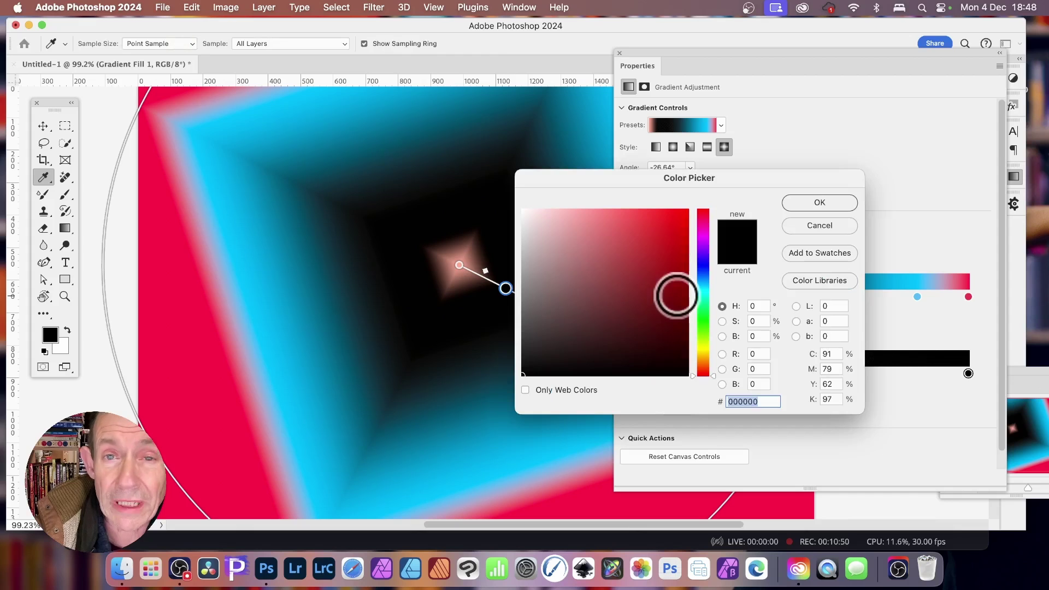
pyautogui.moveTo(676, 296)
pyautogui.mouseDown()
pyautogui.moveTo(667, 235)
pyautogui.moveTo(684, 210)
pyautogui.mouseUp()
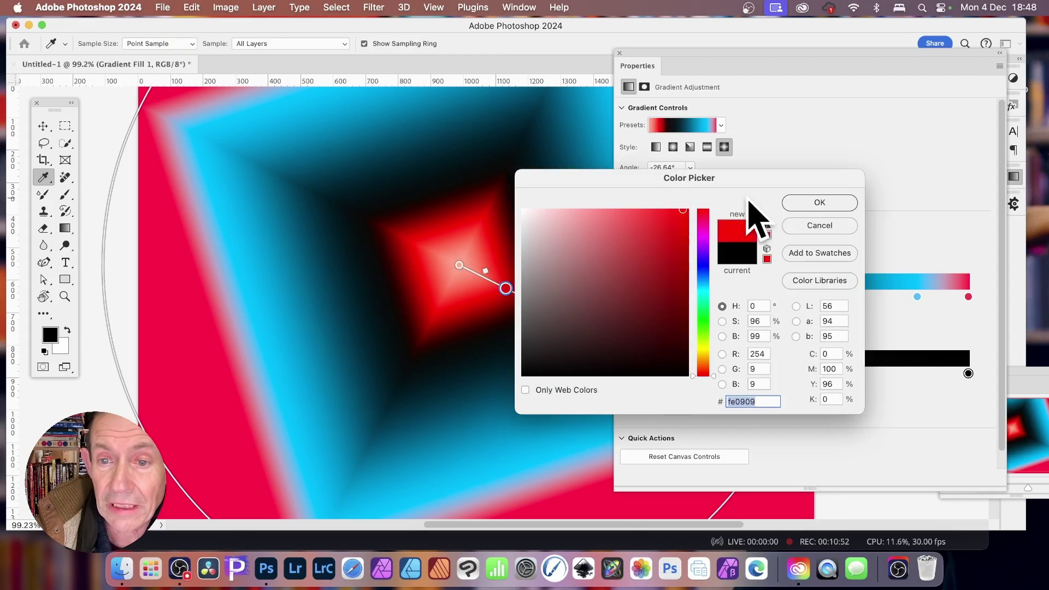
pyautogui.click(815, 203)
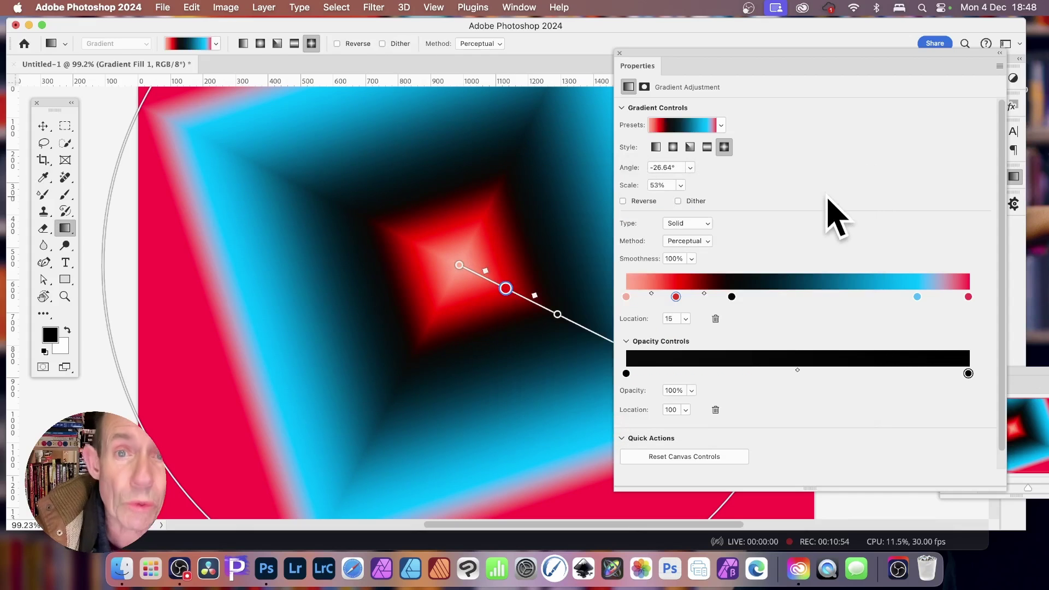
pyautogui.click(686, 319)
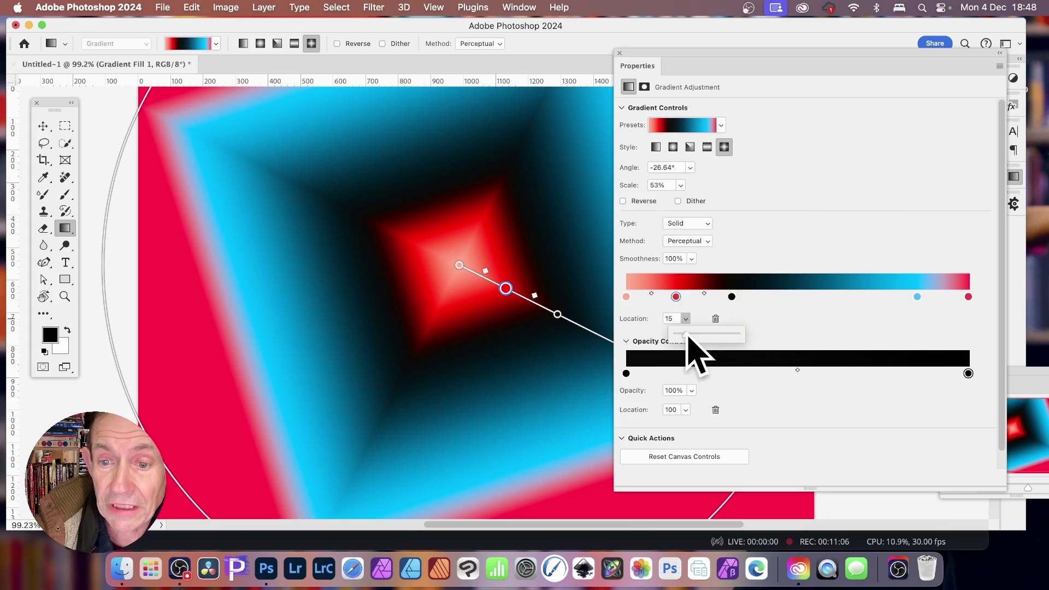
pyautogui.moveTo(688, 336); pyautogui.dragTo(716, 336)
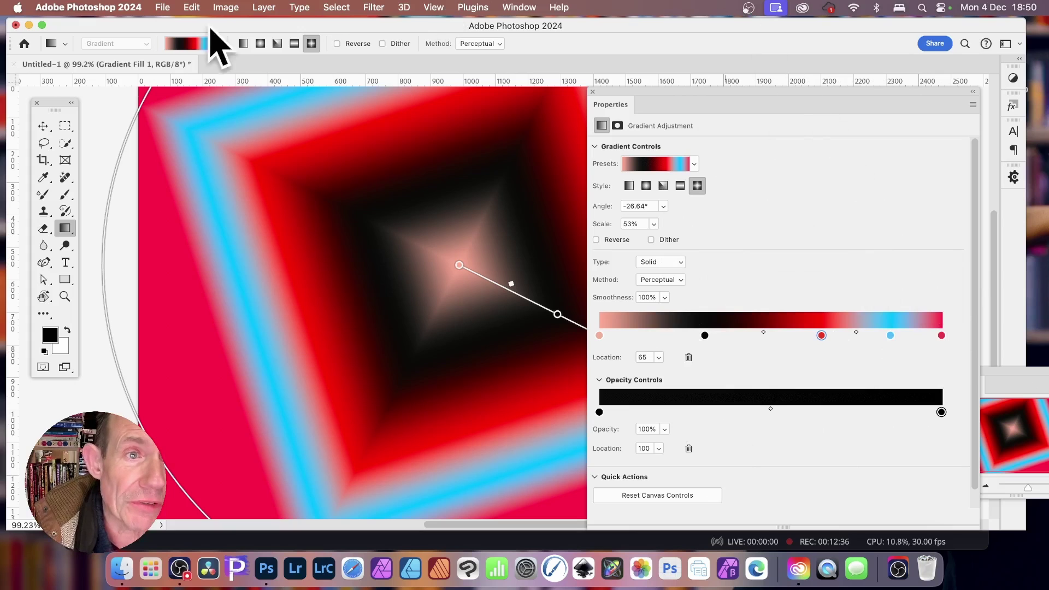
# Save the red-banded gradient from the preset picker as a new preset named 'xyz 1'
pyautogui.click(217, 44)
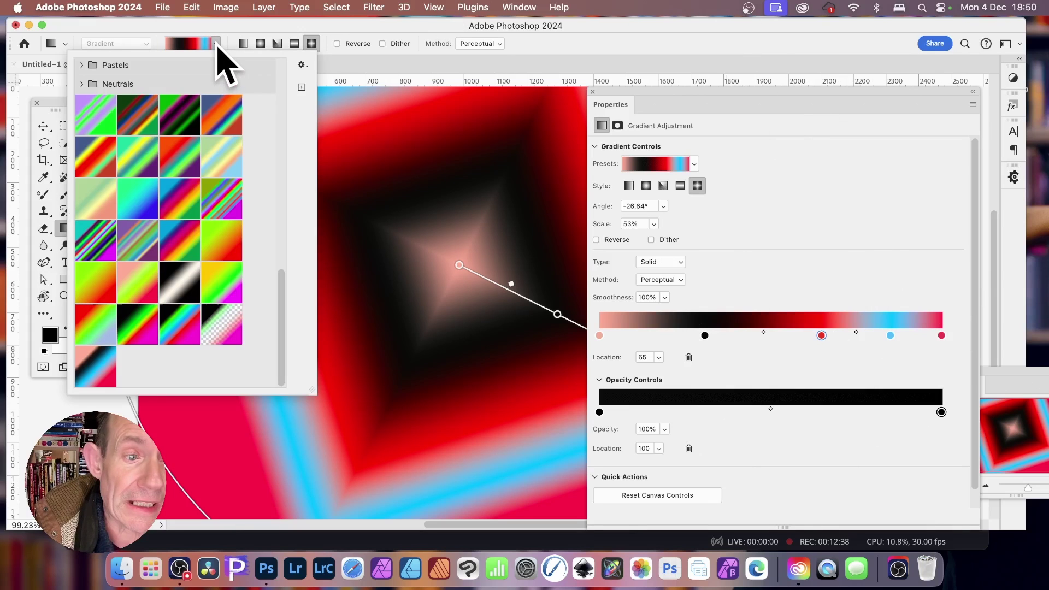
pyautogui.click(302, 88)
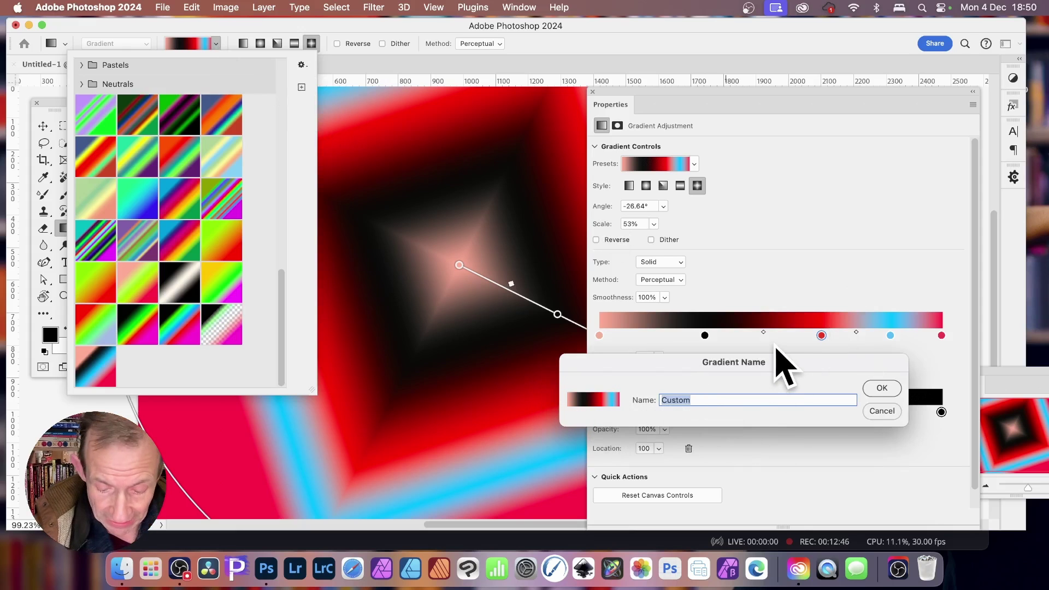
pyautogui.write('xyz 1')
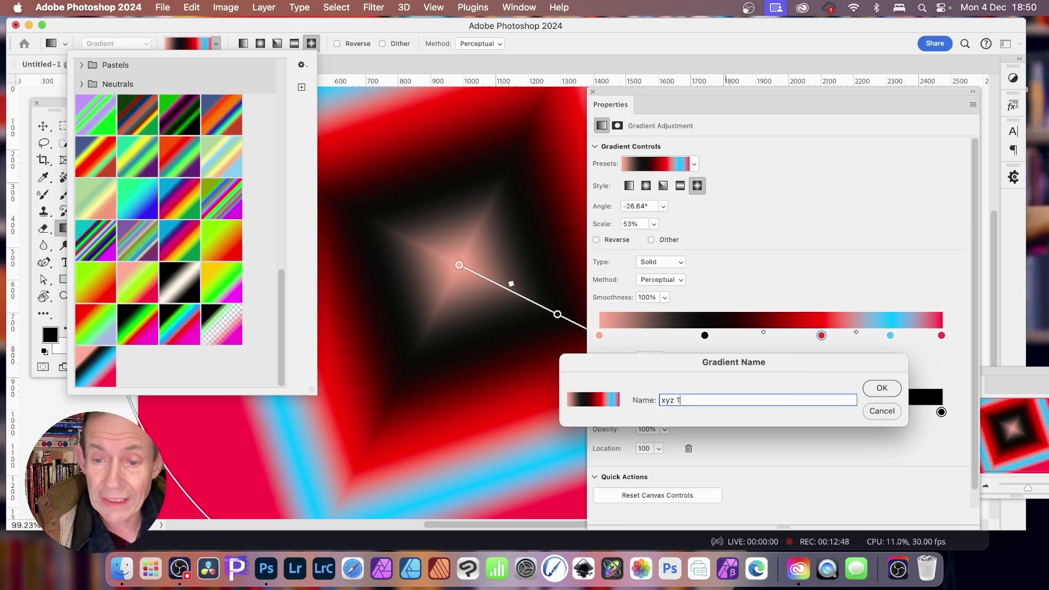
pyautogui.click(875, 389)
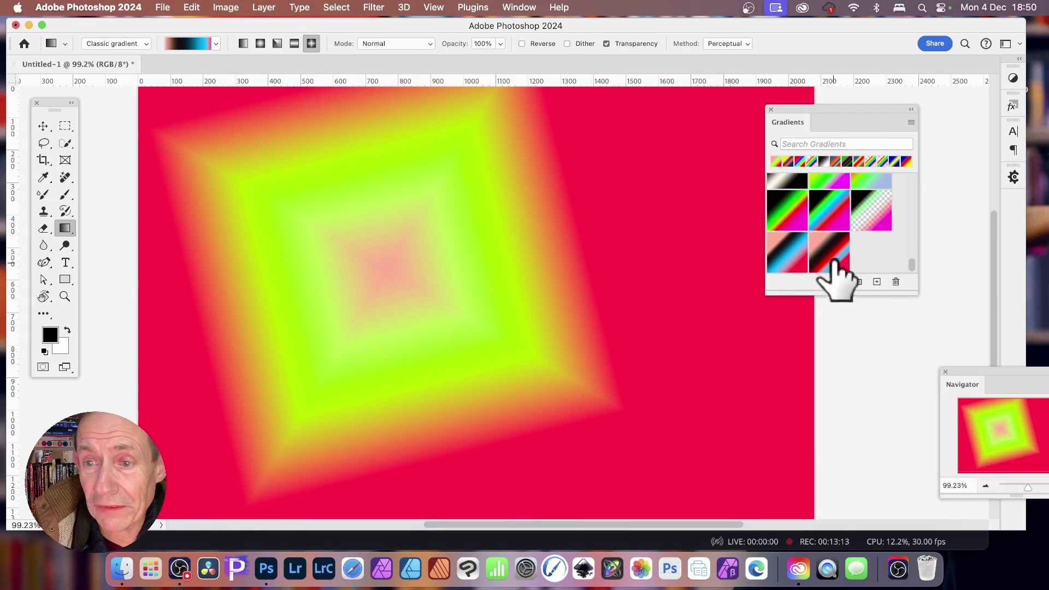
# Drag the saved red-banded preset onto the canvas and draw a large diamond gradient with it
pyautogui.moveTo(832, 270); pyautogui.dragTo(830, 253)
pyautogui.moveTo(573, 235); pyautogui.dragTo(438, 327)
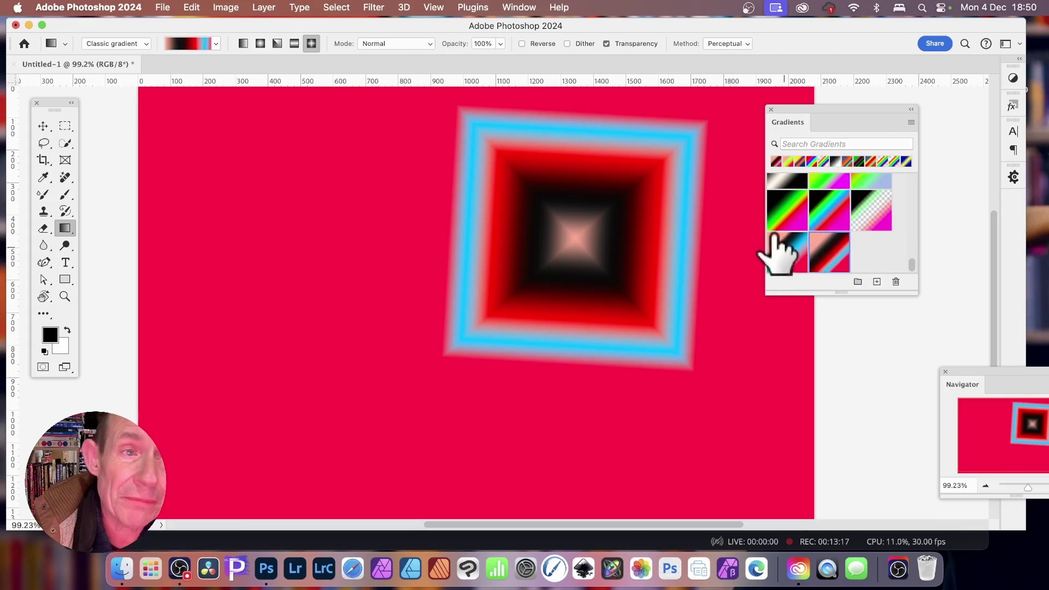
pyautogui.moveTo(611, 233); pyautogui.dragTo(463, 429)
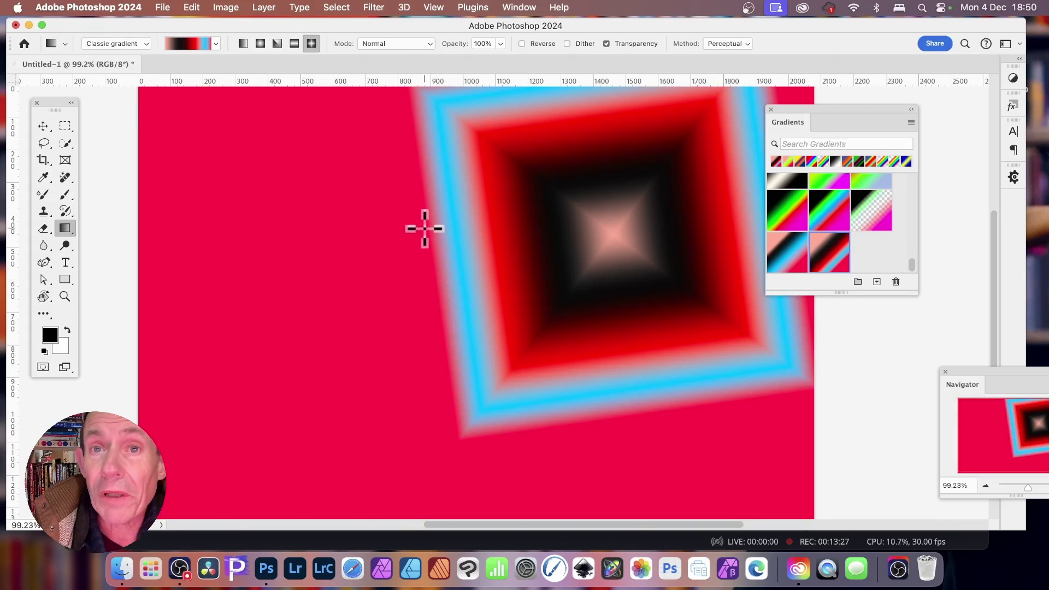
pyautogui.moveTo(425, 229); pyautogui.dragTo(674, 348)
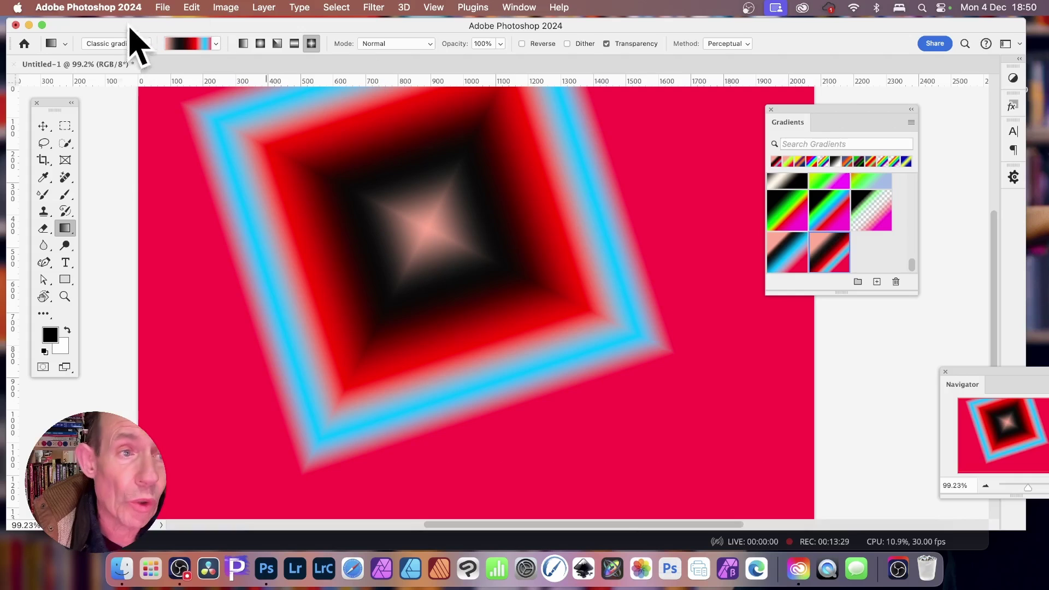
# Switch from Classic gradient to Gradient mode and redraw the diamond as editable Gradient Fill 1
pyautogui.click(116, 43)
pyautogui.click(117, 32)
pyautogui.moveTo(600, 464); pyautogui.dragTo(465, 256)
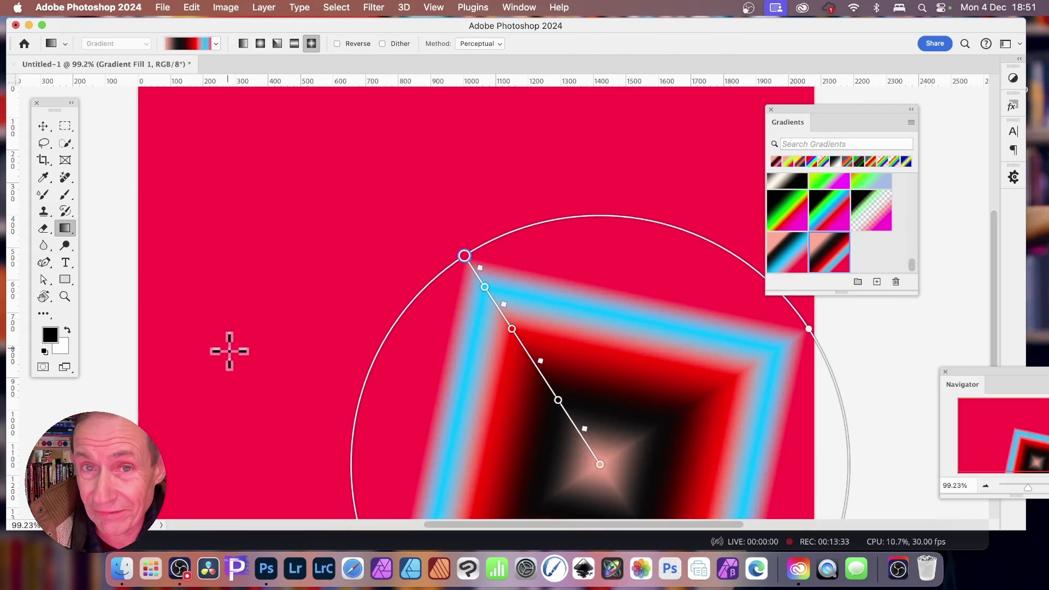